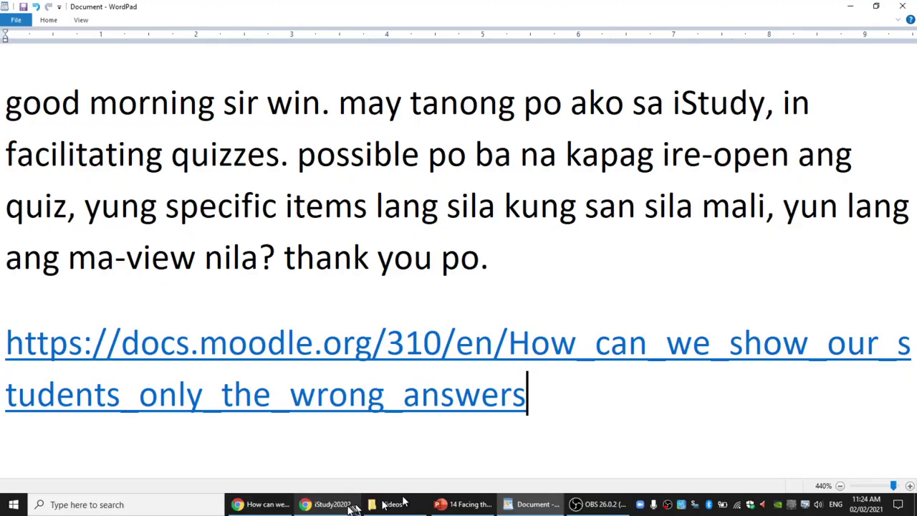
- Switch to Chrome and read the Moodle Docs script for showing only wrong answers, including where the code can be placed
{"action": "left_click", "coordinate": [281, 494]}
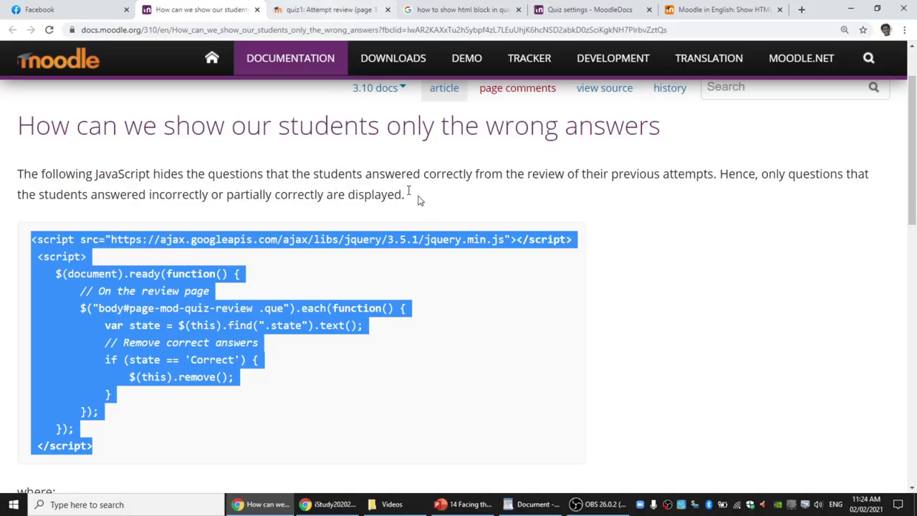
{"action": "scroll", "coordinate": [323, 168], "scroll_direction": "down", "scroll_amount": 7}
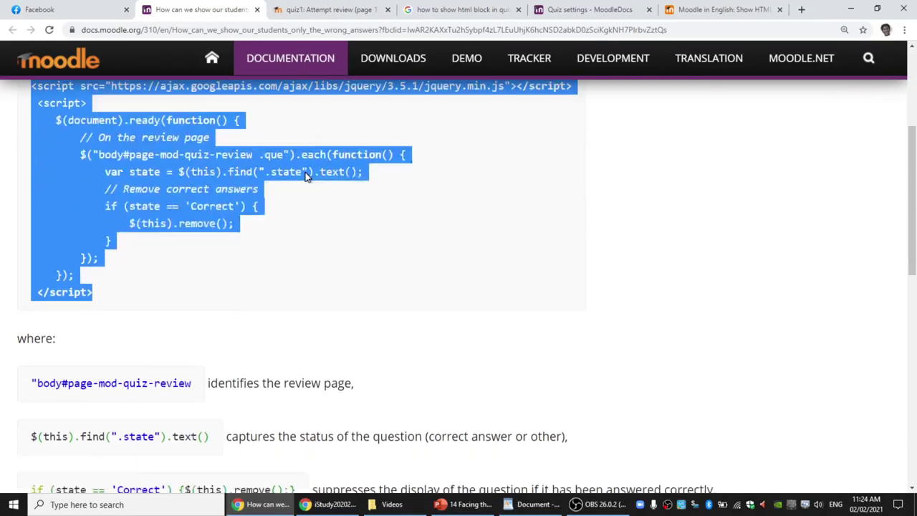
{"action": "scroll", "coordinate": [307, 176], "scroll_direction": "down", "scroll_amount": 3}
{"action": "scroll", "coordinate": [307, 176], "scroll_direction": "up", "scroll_amount": 3}
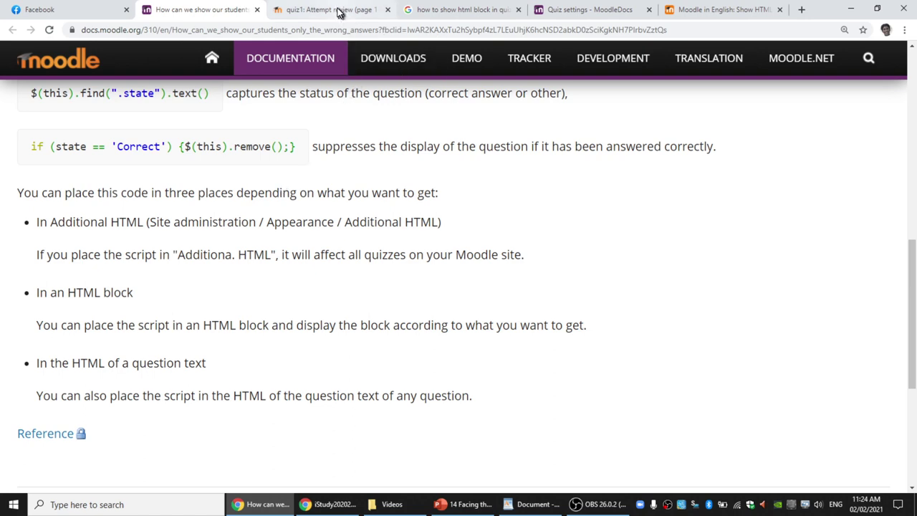
- Examine the "Show blocks during quiz attempts" setting in the iStudy site administration search results
{"action": "left_click", "coordinate": [334, 504]}
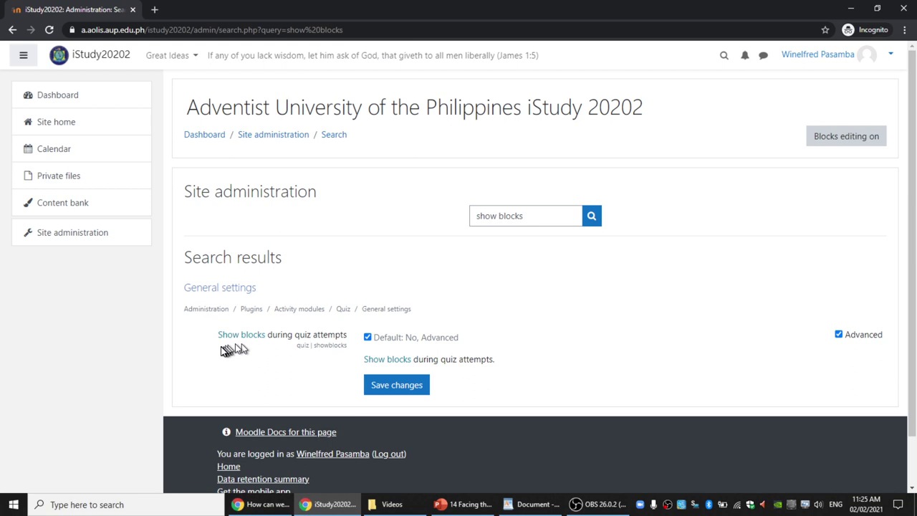
{"action": "left_click_drag", "start_coordinate": [212, 335], "coordinate": [356, 351]}
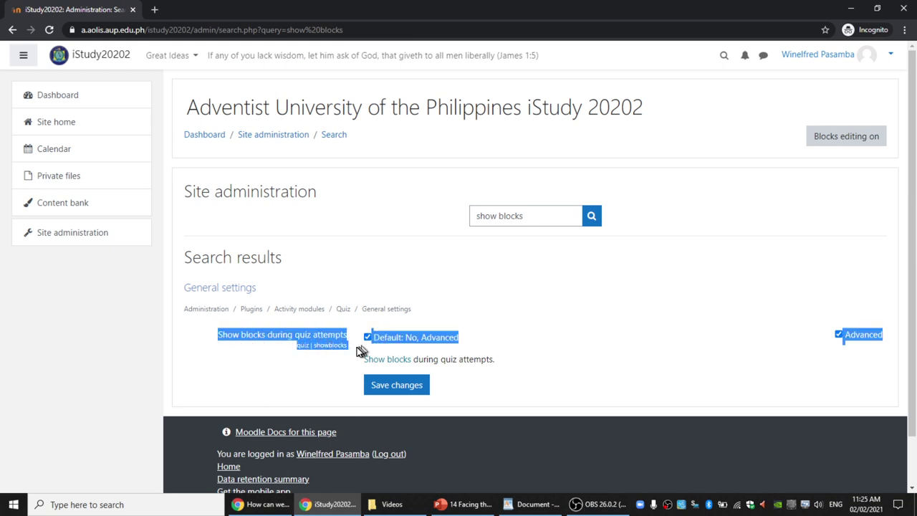
{"action": "left_click", "coordinate": [343, 363]}
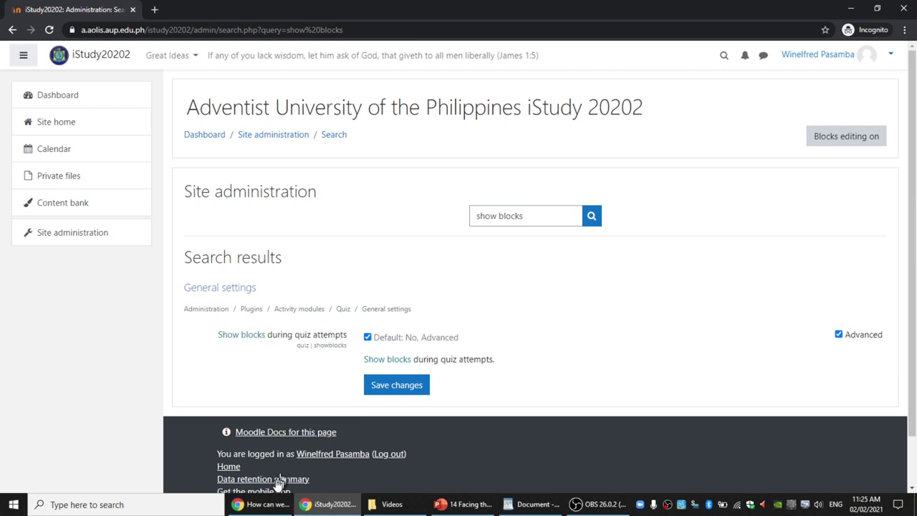
- Return to the Moodle Docs article and read its instructions for placing the script in an HTML block
{"action": "left_click", "coordinate": [263, 505]}
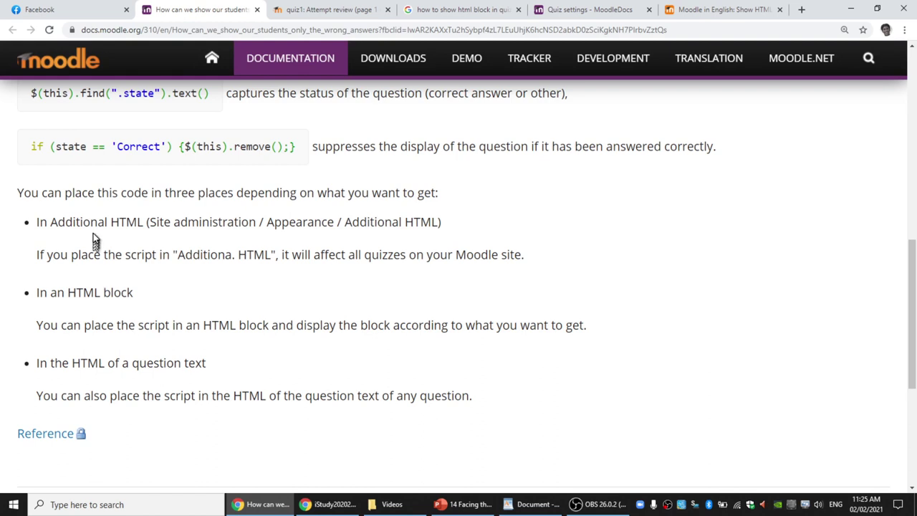
{"action": "left_click_drag", "start_coordinate": [95, 305], "coordinate": [143, 324]}
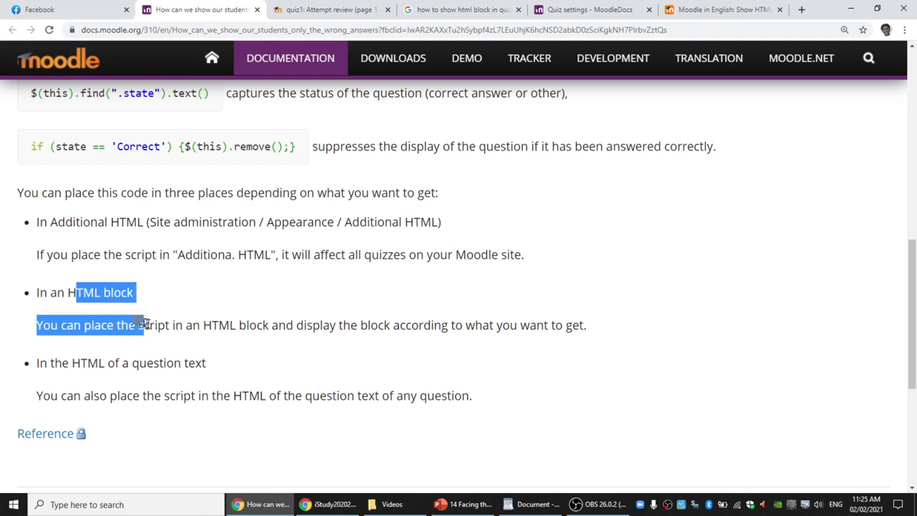
{"action": "left_click", "coordinate": [195, 324]}
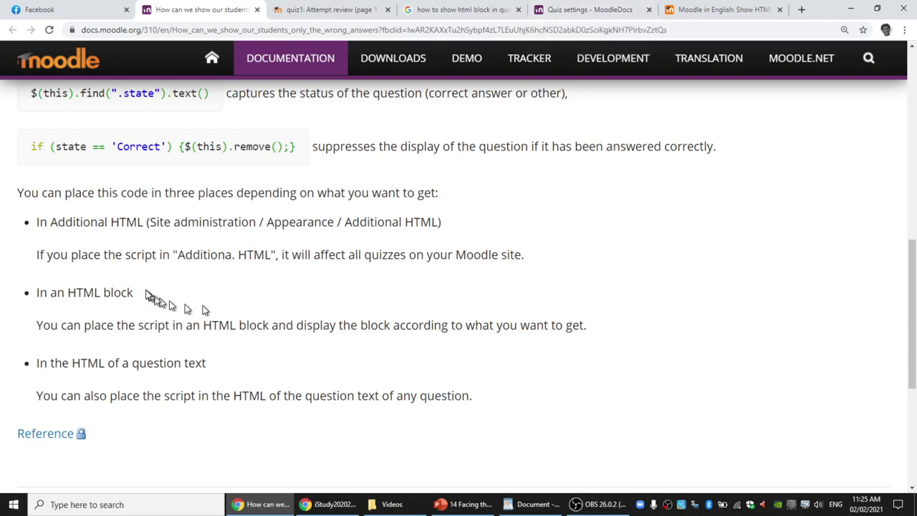
- Read about showing blocks during quiz attempts in the Quiz settings documentation and the Moodle forum discussion
{"action": "left_click", "coordinate": [560, 8]}
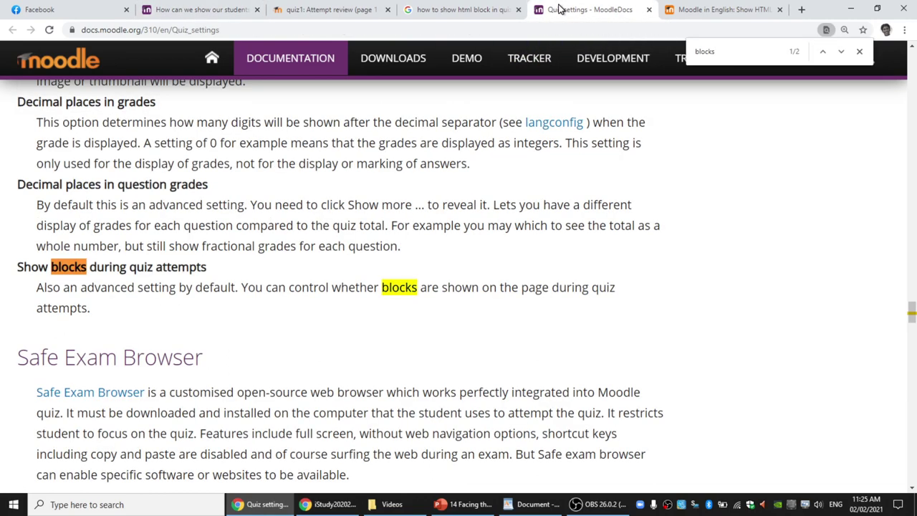
{"action": "left_click", "coordinate": [718, 9]}
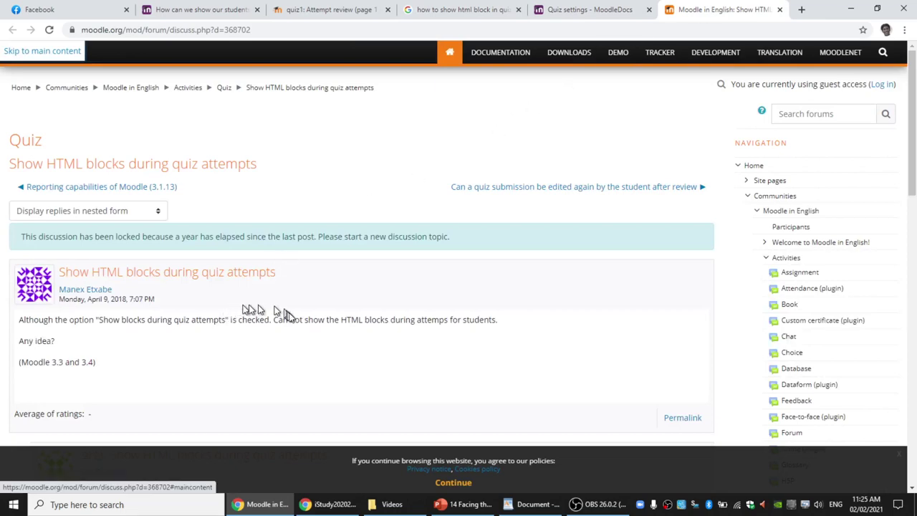
{"action": "scroll", "coordinate": [293, 315], "scroll_direction": "down", "scroll_amount": 5}
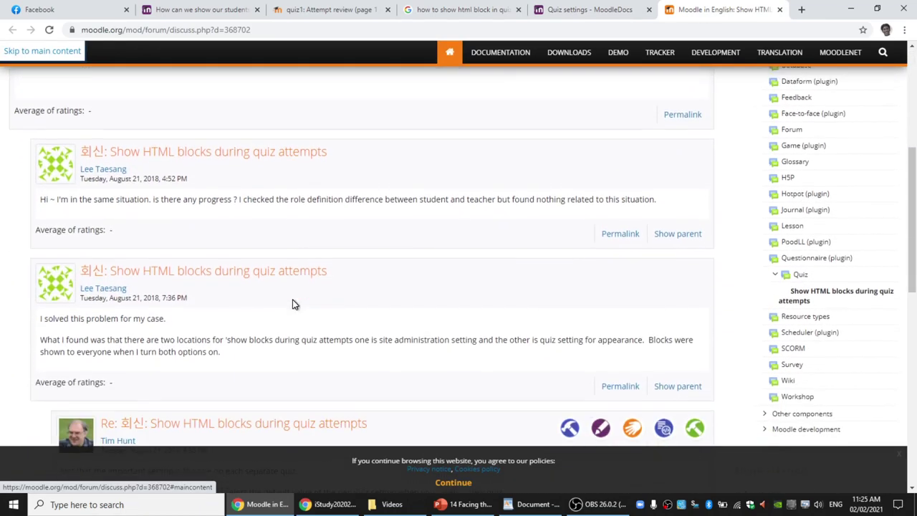
{"action": "left_click_drag", "start_coordinate": [291, 339], "coordinate": [323, 338]}
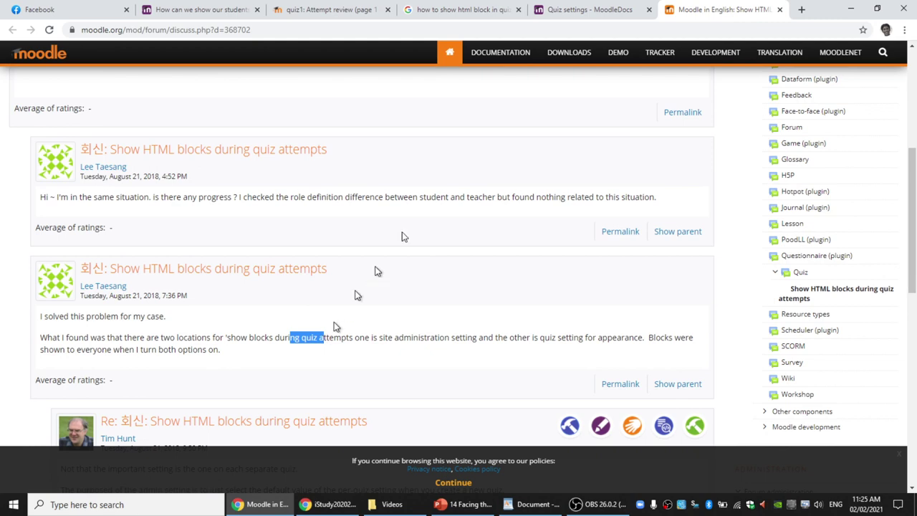
- Open the quiz1 overview in the student role and examine the marks in the summary of previous attempts
{"action": "left_click", "coordinate": [571, 7]}
{"action": "left_click", "coordinate": [490, 7]}
{"action": "left_click", "coordinate": [332, 7]}
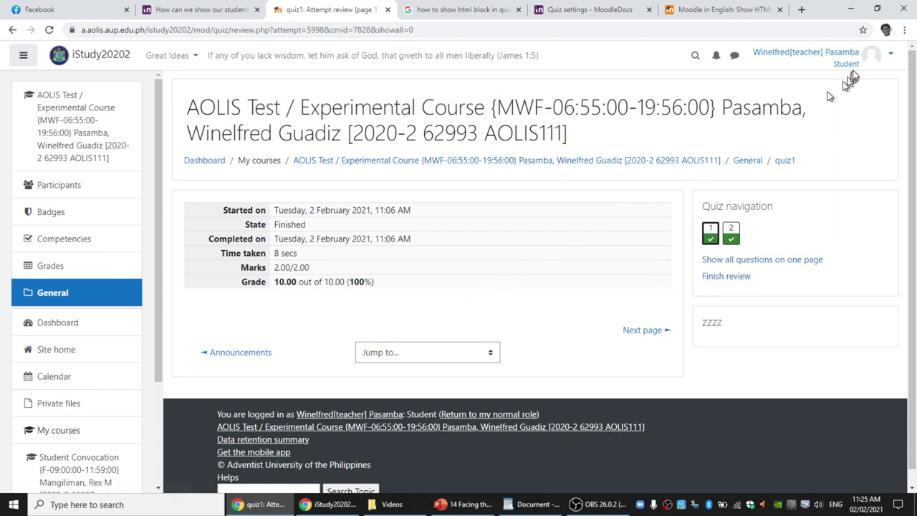
{"action": "left_click", "coordinate": [650, 161]}
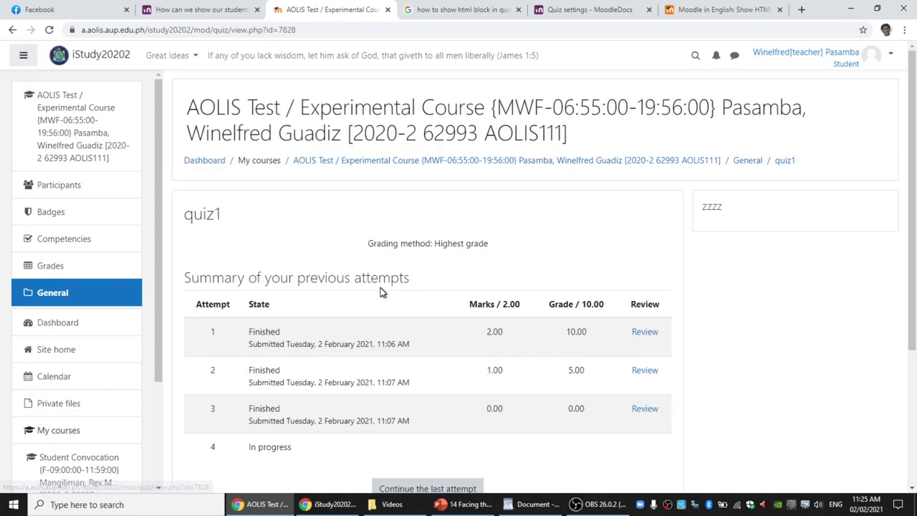
{"action": "scroll", "coordinate": [600, 328], "scroll_direction": "down", "scroll_amount": 2}
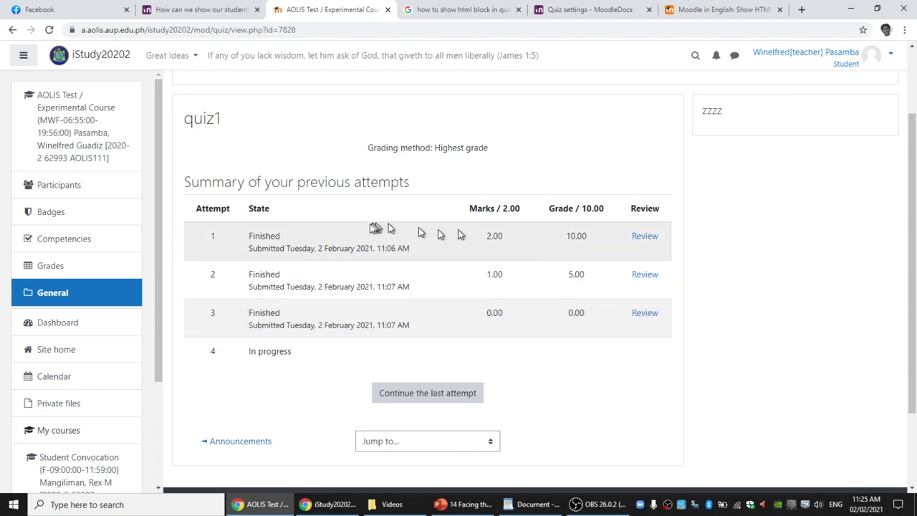
{"action": "left_click", "coordinate": [847, 68]}
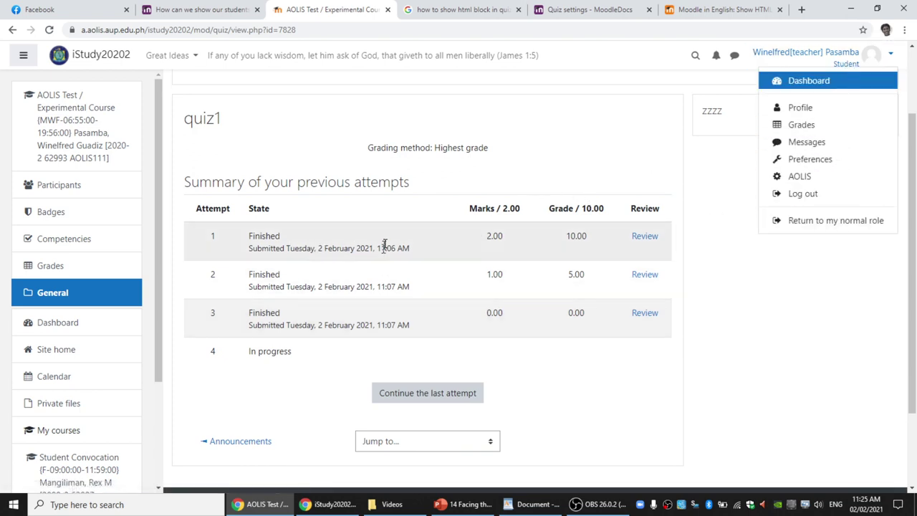
{"action": "key", "text": "Escape"}
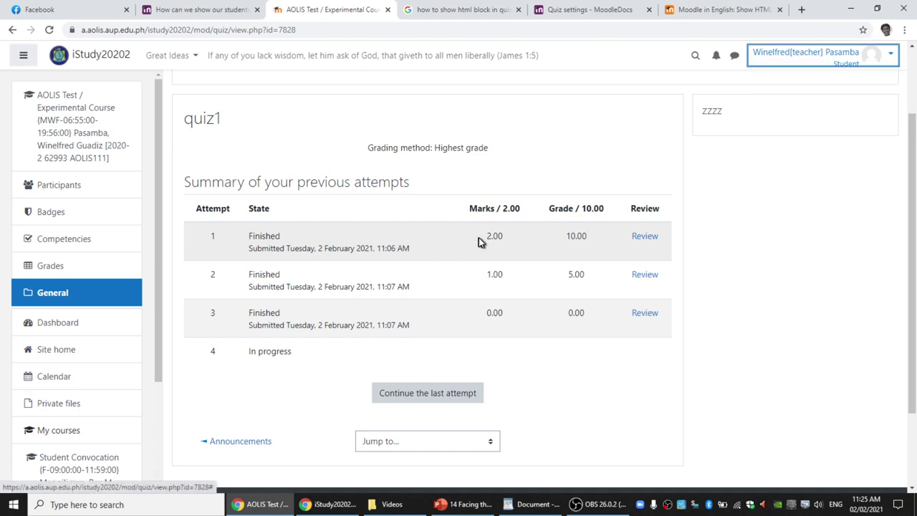
{"action": "left_click_drag", "start_coordinate": [479, 237], "coordinate": [518, 245]}
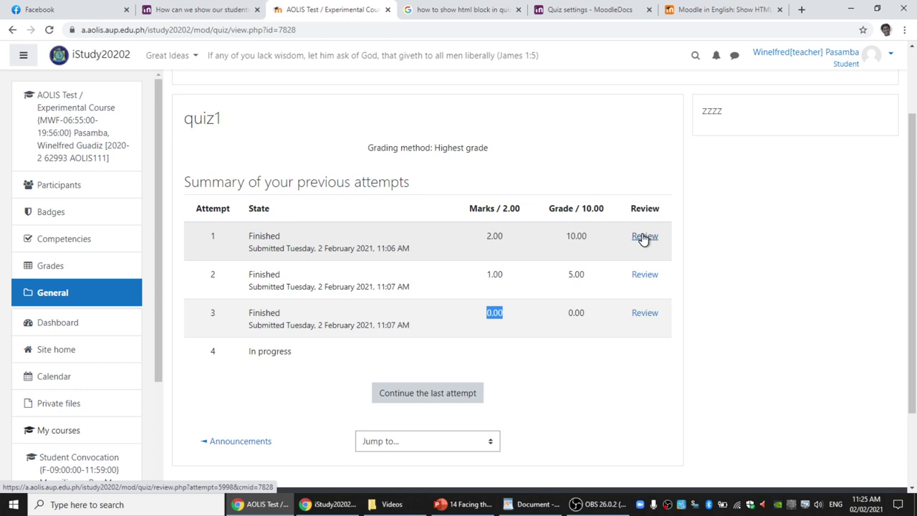
- Review attempt 1 of quiz1, check question 2 and the one-page-at-a-time display, and finish the review
{"action": "left_click", "coordinate": [644, 236]}
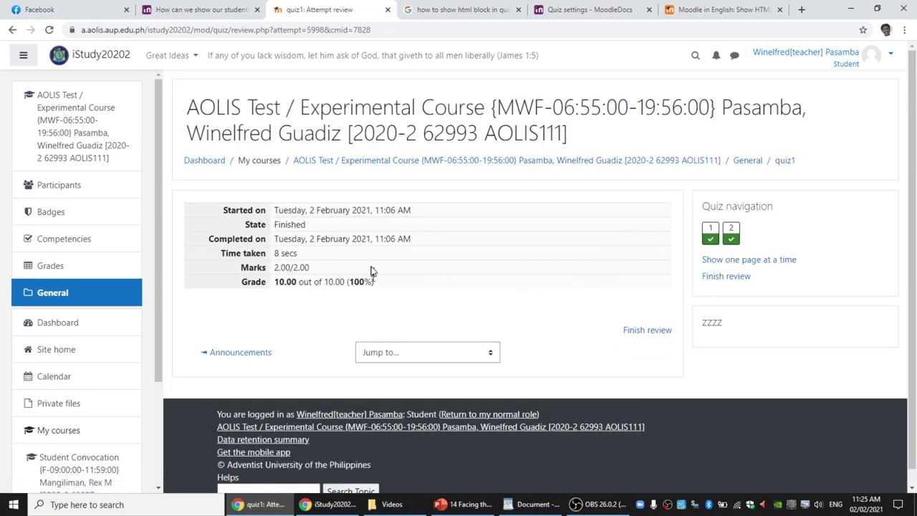
{"action": "left_click", "coordinate": [732, 235]}
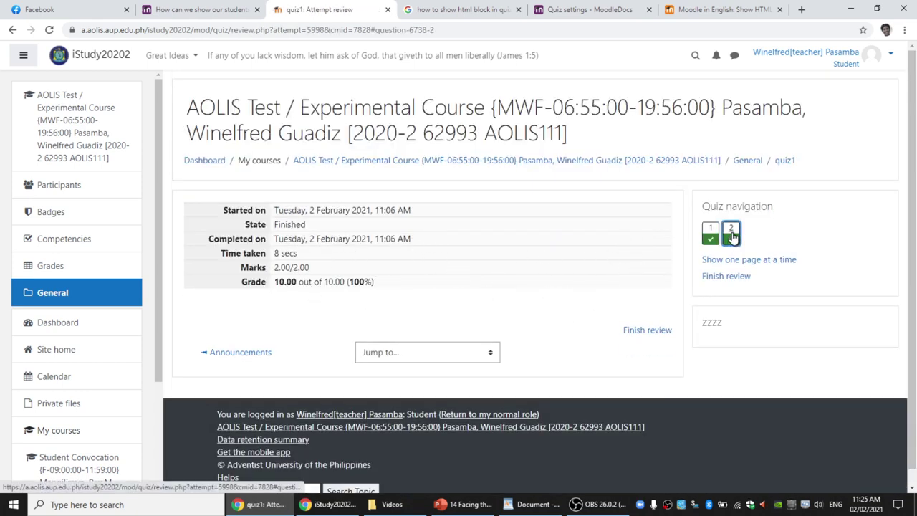
{"action": "left_click", "coordinate": [722, 259]}
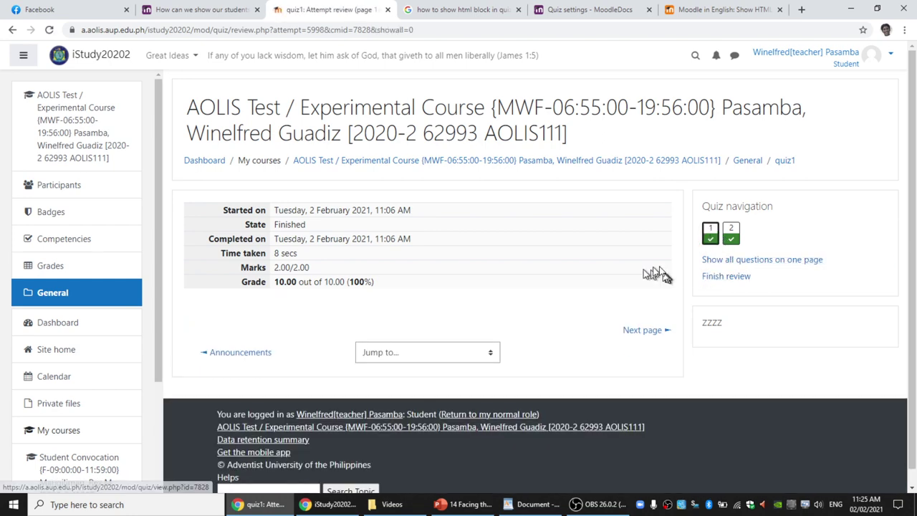
{"action": "left_click", "coordinate": [721, 276]}
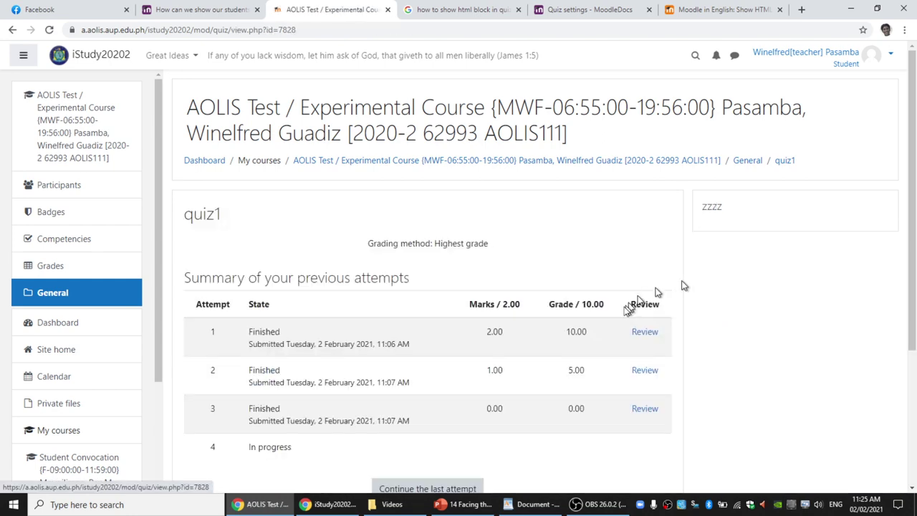
- Review attempt 2 of quiz1, examine which questions are displayed, and finish the review
{"action": "left_click", "coordinate": [648, 371]}
{"action": "scroll", "coordinate": [397, 302], "scroll_direction": "down", "scroll_amount": 1}
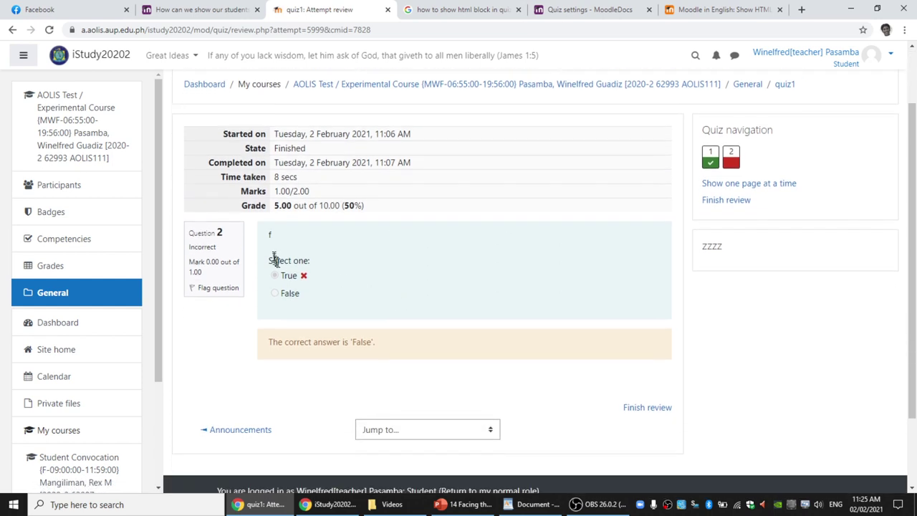
{"action": "left_click_drag", "start_coordinate": [273, 259], "coordinate": [301, 297]}
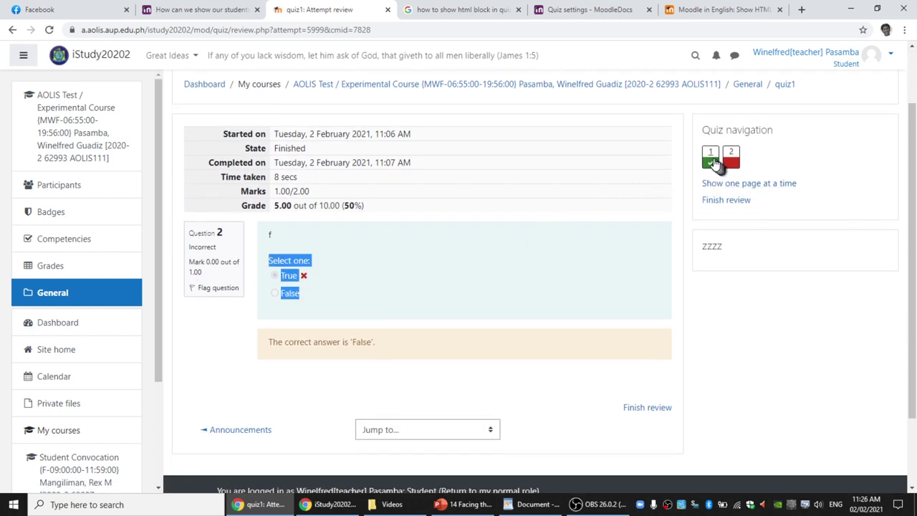
{"action": "left_click", "coordinate": [717, 163]}
{"action": "left_click", "coordinate": [731, 164]}
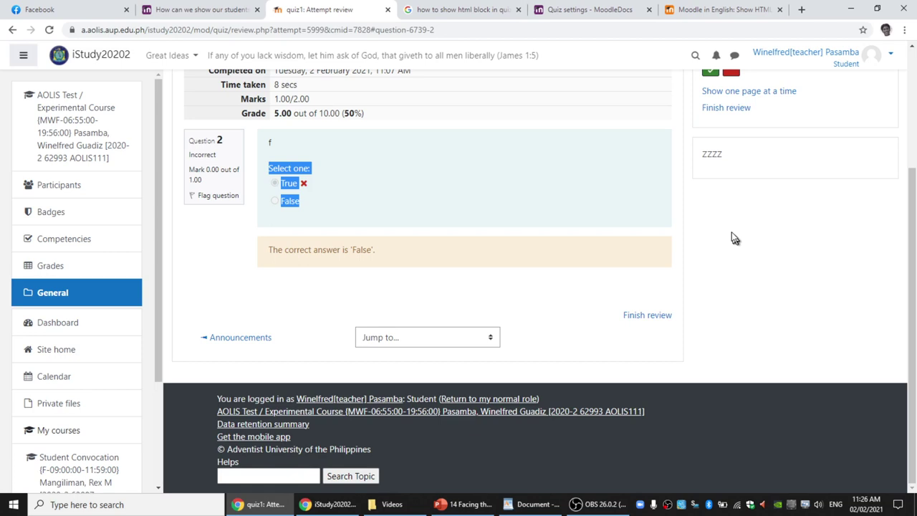
{"action": "scroll", "coordinate": [729, 197], "scroll_direction": "up", "scroll_amount": 2}
{"action": "left_click", "coordinate": [720, 205]}
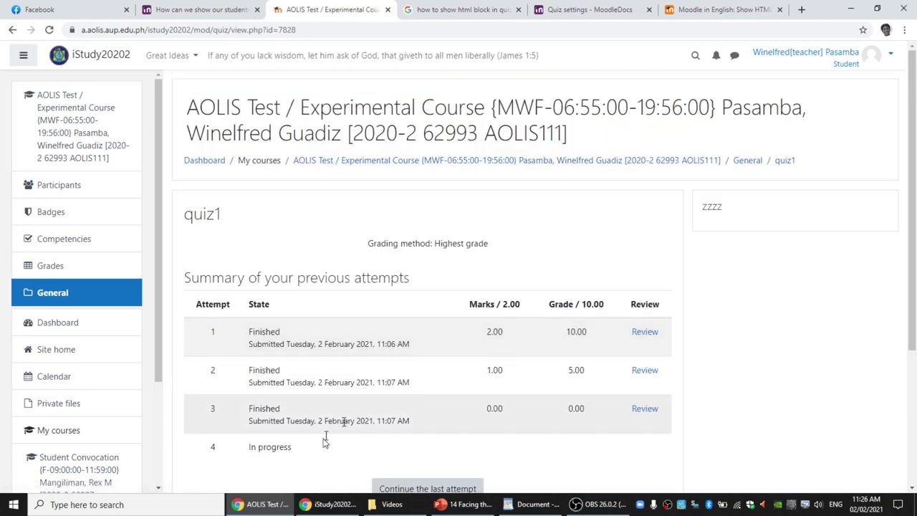
- Review attempt 3 of quiz1, examine both displayed questions, and finish the review
{"action": "left_click_drag", "start_coordinate": [250, 409], "coordinate": [485, 415]}
{"action": "left_click", "coordinate": [424, 436]}
{"action": "left_click", "coordinate": [643, 409]}
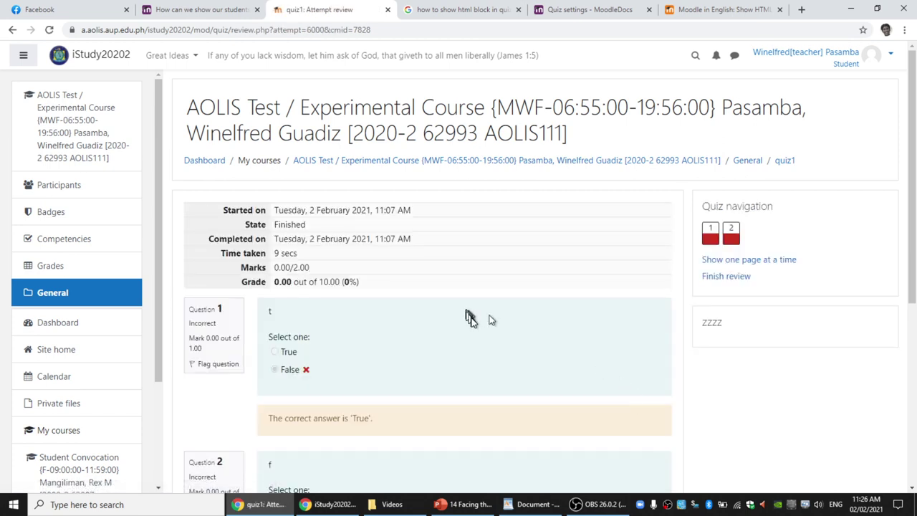
{"action": "scroll", "coordinate": [444, 301], "scroll_direction": "down", "scroll_amount": 2}
{"action": "scroll", "coordinate": [351, 358], "scroll_direction": "down", "scroll_amount": 2}
{"action": "scroll", "coordinate": [353, 322], "scroll_direction": "up", "scroll_amount": 3}
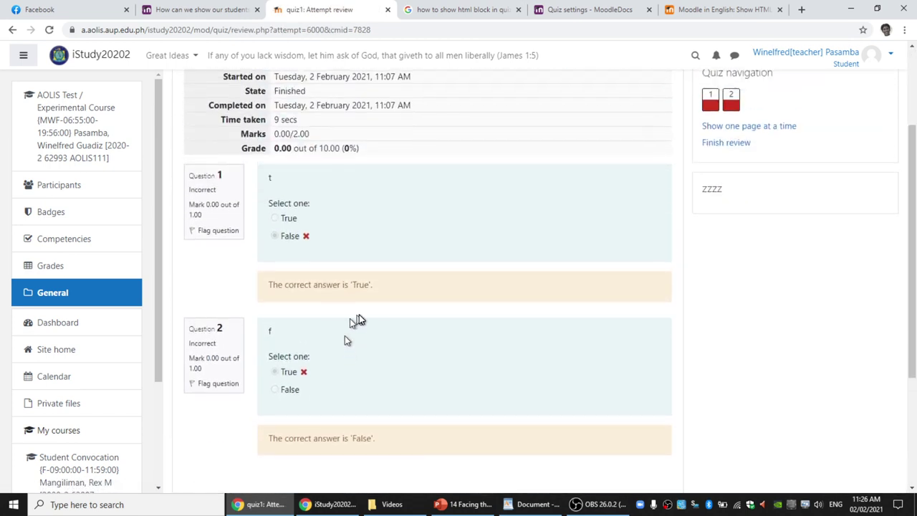
{"action": "left_click", "coordinate": [716, 181]}
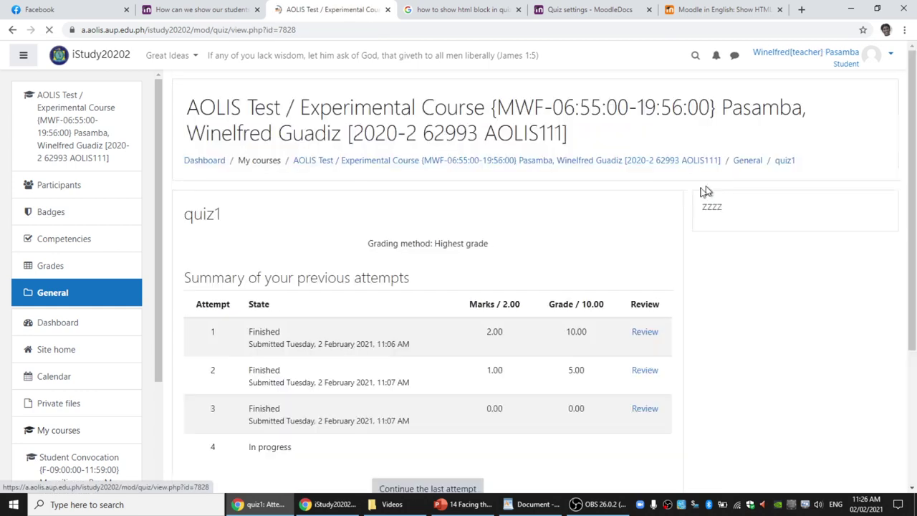
- Go back to the test course's main page and return from the student role to the normal role
{"action": "left_click", "coordinate": [510, 161]}
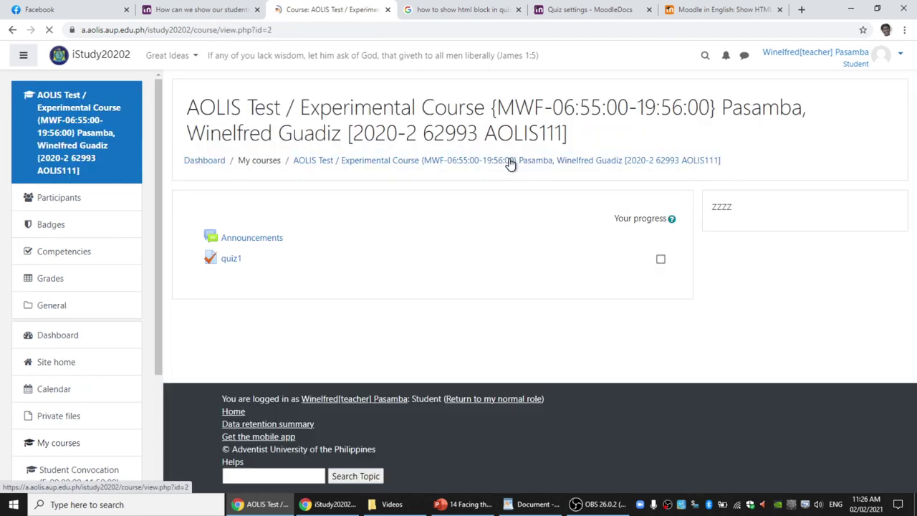
{"action": "left_click", "coordinate": [841, 66]}
{"action": "left_click", "coordinate": [830, 216]}
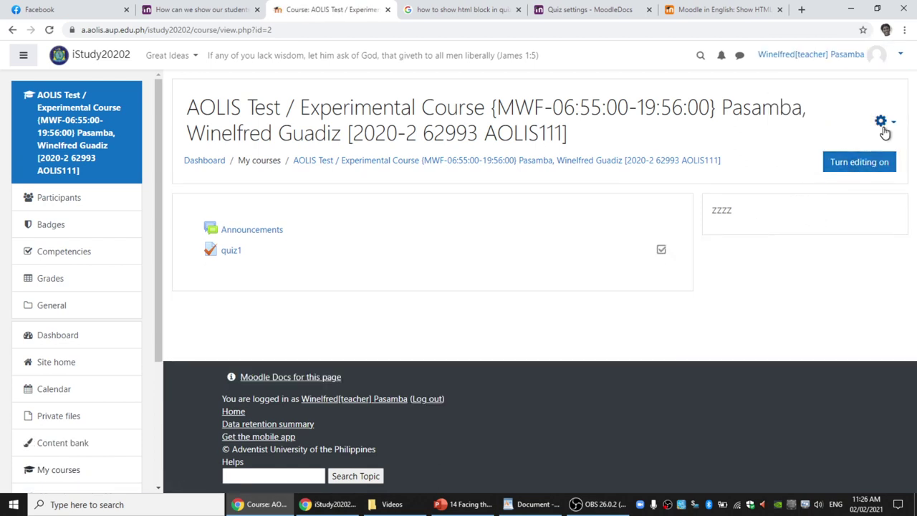
- Turn on editing for the course and delete the zzzz block, confirming the deletion
{"action": "left_click", "coordinate": [868, 164]}
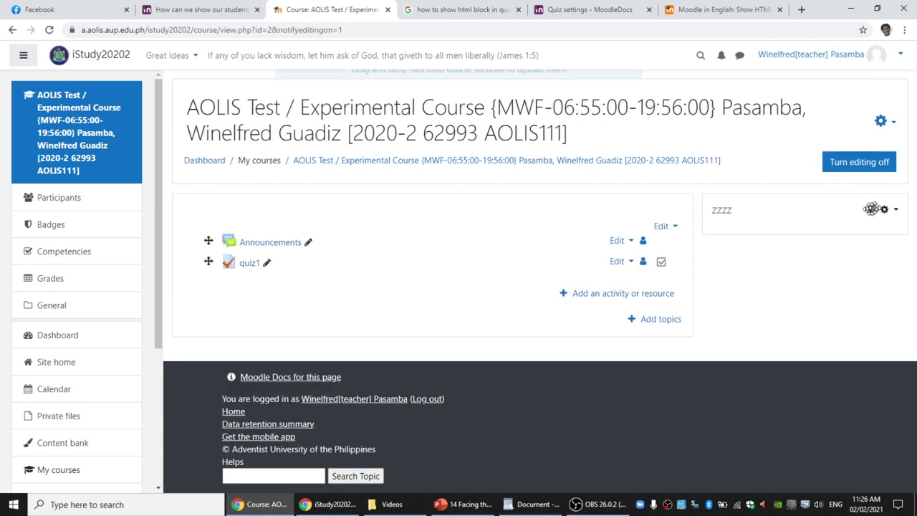
{"action": "left_click", "coordinate": [884, 209]}
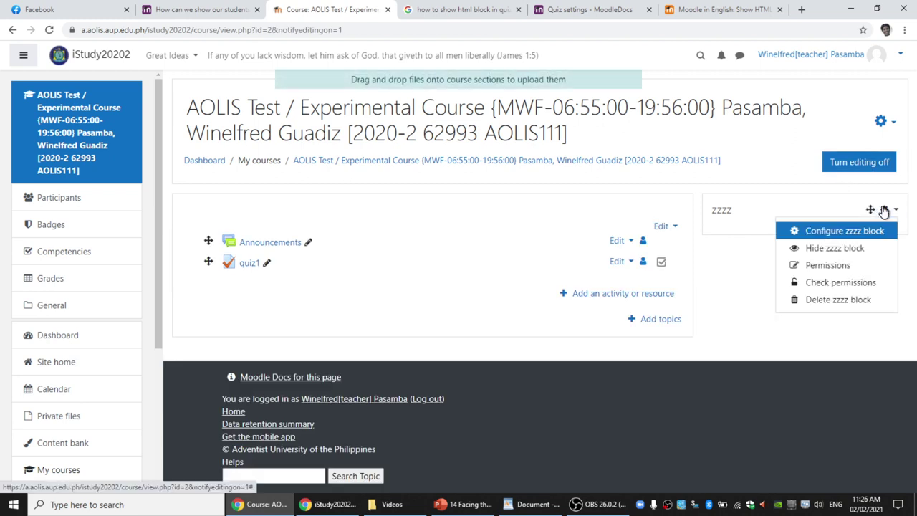
{"action": "left_click", "coordinate": [829, 301]}
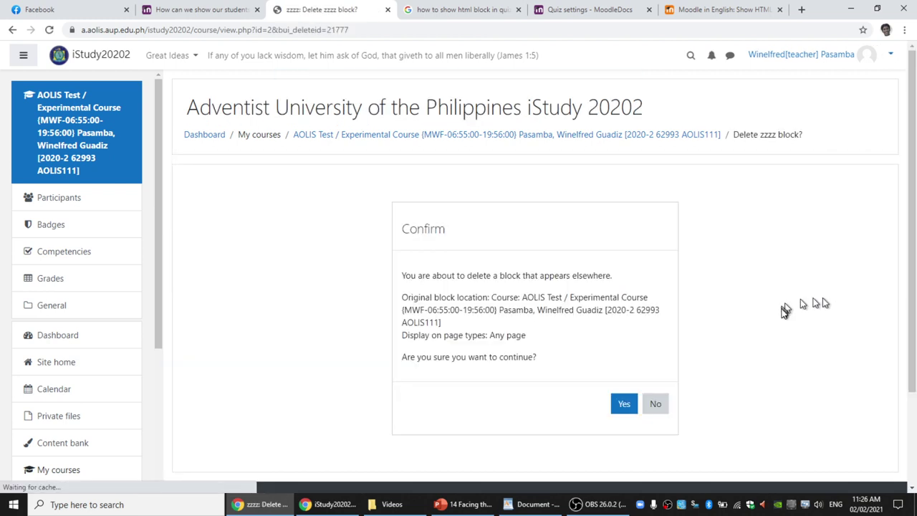
{"action": "left_click", "coordinate": [635, 404]}
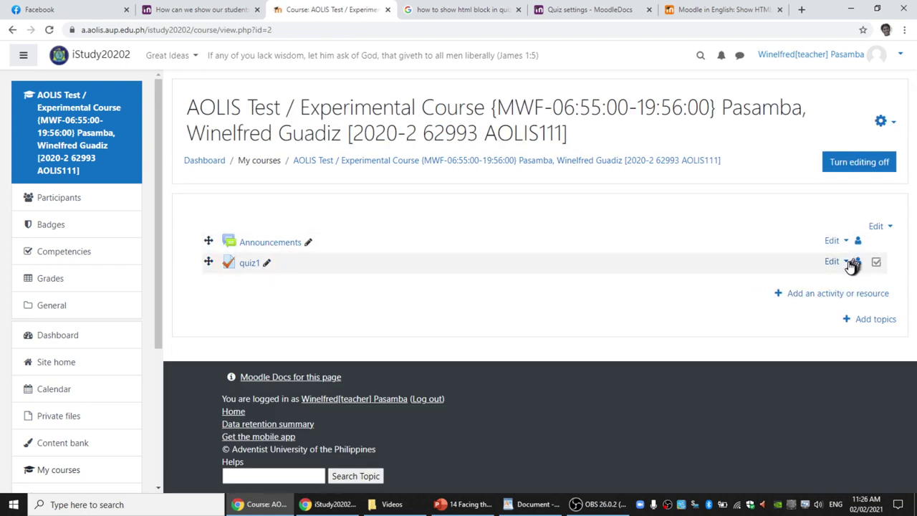
- Delete the quiz1 activity from the course and confirm the deletion
{"action": "left_click", "coordinate": [843, 261]}
{"action": "left_click", "coordinate": [803, 321]}
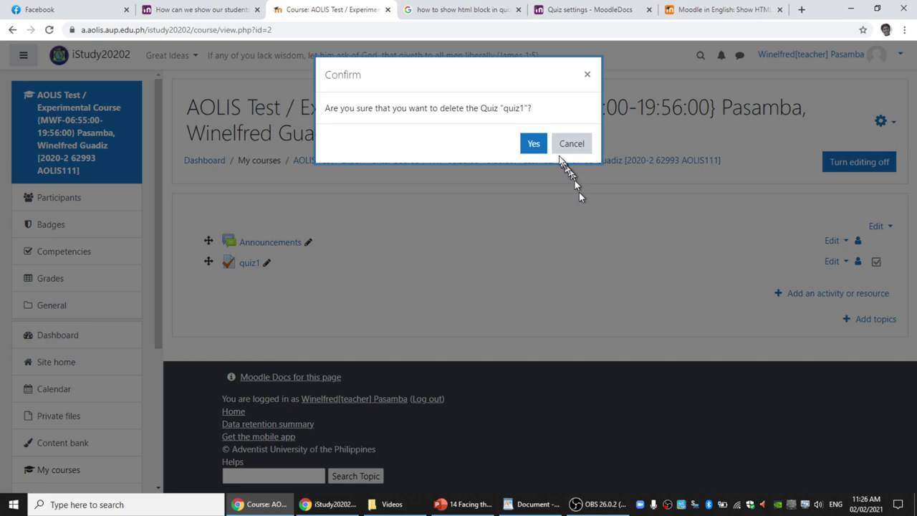
{"action": "left_click", "coordinate": [539, 142]}
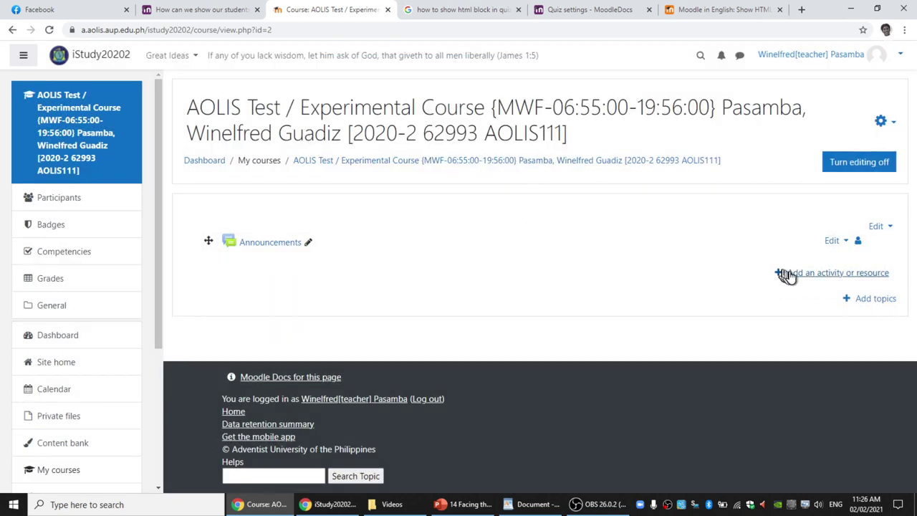
- Add a new Quiz activity to the course with the name t and the description t
{"action": "left_click", "coordinate": [791, 275]}
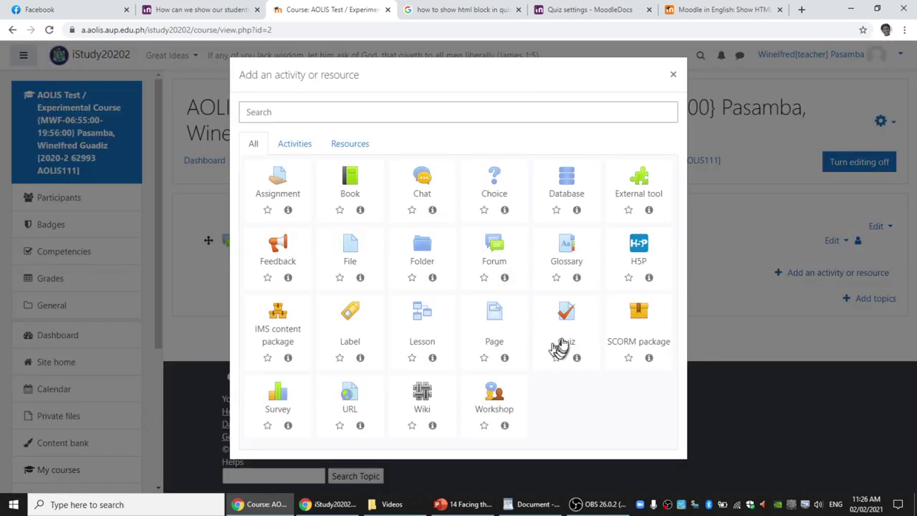
{"action": "left_click", "coordinate": [565, 338]}
{"action": "left_click", "coordinate": [437, 276]}
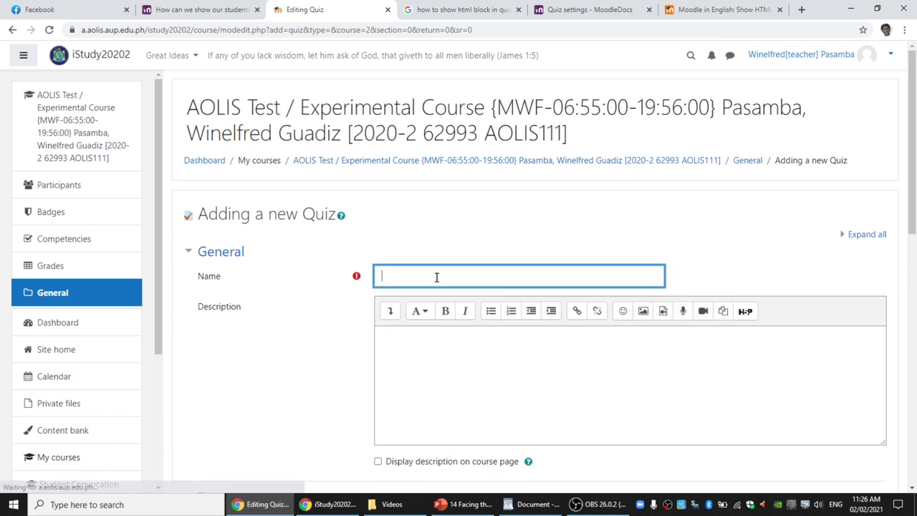
{"action": "type", "text": "t"}
{"action": "left_click", "coordinate": [420, 336]}
- Set the new quiz's Show blocks during quiz attempts appearance option to Yes, and save the quiz, returning to the course
{"action": "scroll", "coordinate": [240, 381], "scroll_direction": "down", "scroll_amount": 10}
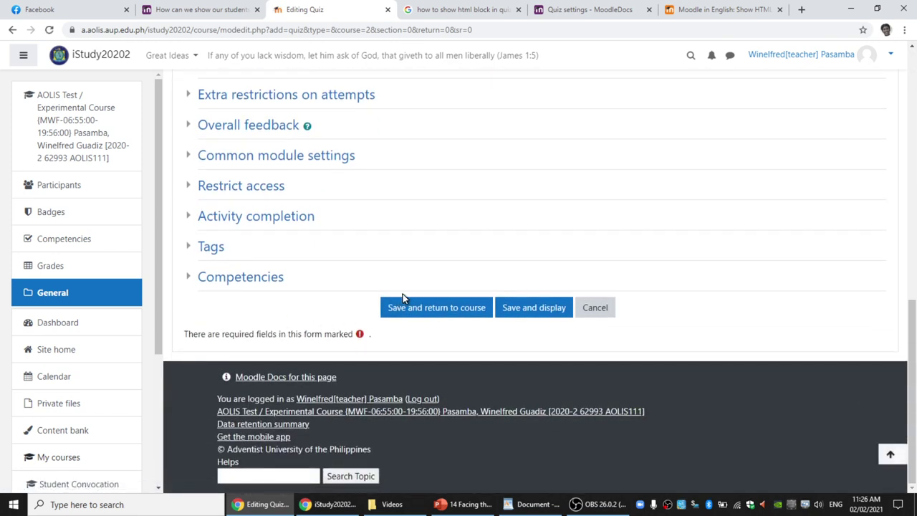
{"action": "scroll", "coordinate": [271, 194], "scroll_direction": "up", "scroll_amount": 3}
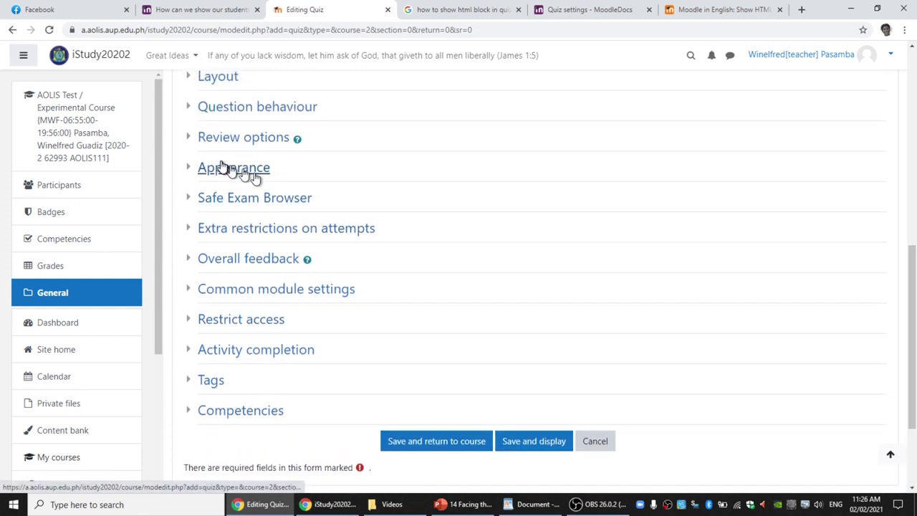
{"action": "left_click", "coordinate": [189, 171]}
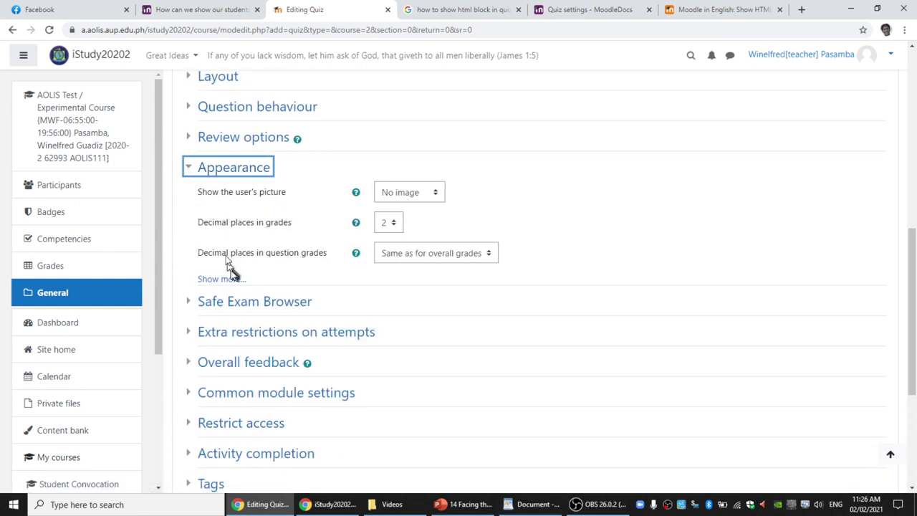
{"action": "left_click", "coordinate": [216, 279]}
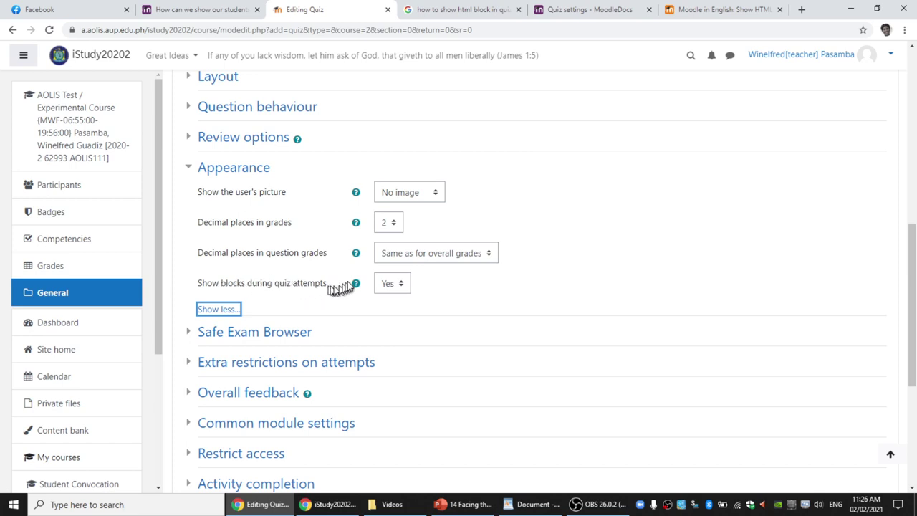
{"action": "left_click", "coordinate": [385, 286]}
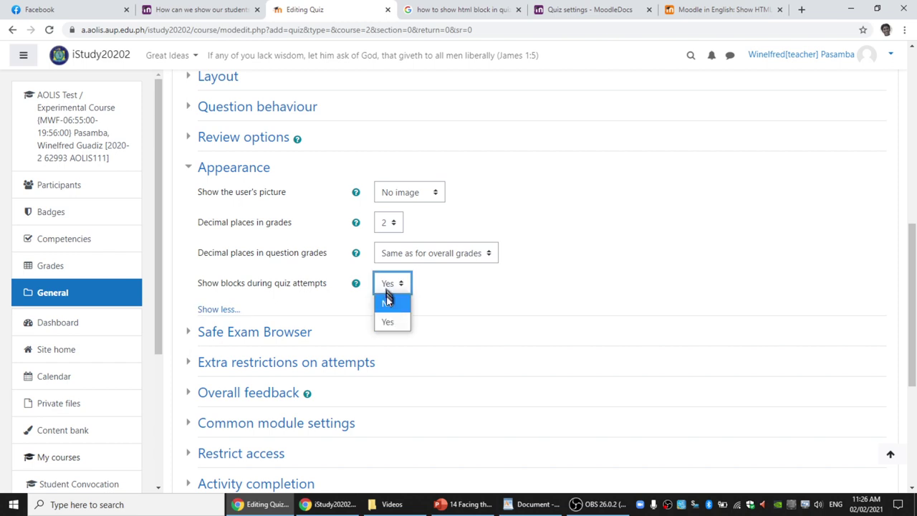
{"action": "left_click", "coordinate": [387, 322]}
{"action": "scroll", "coordinate": [658, 304], "scroll_direction": "down", "scroll_amount": 2}
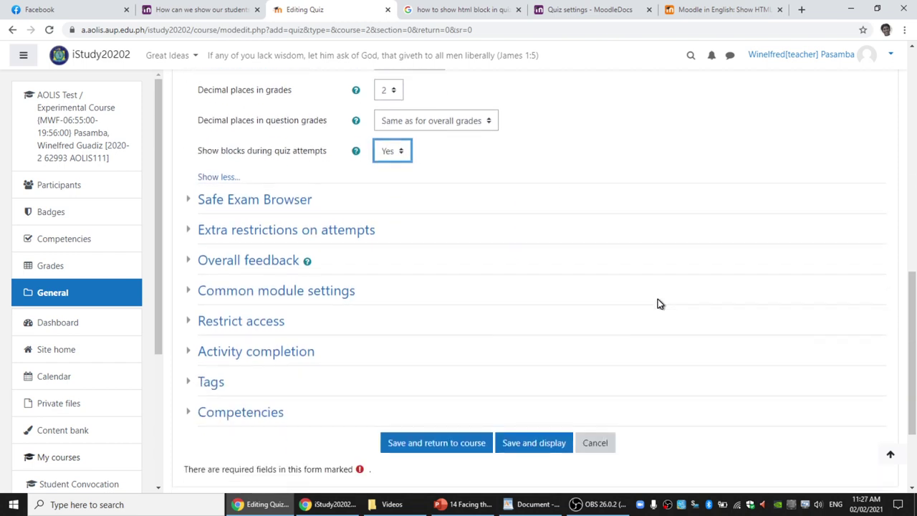
{"action": "scroll", "coordinate": [658, 304], "scroll_direction": "down", "scroll_amount": 2}
{"action": "left_click", "coordinate": [468, 309]}
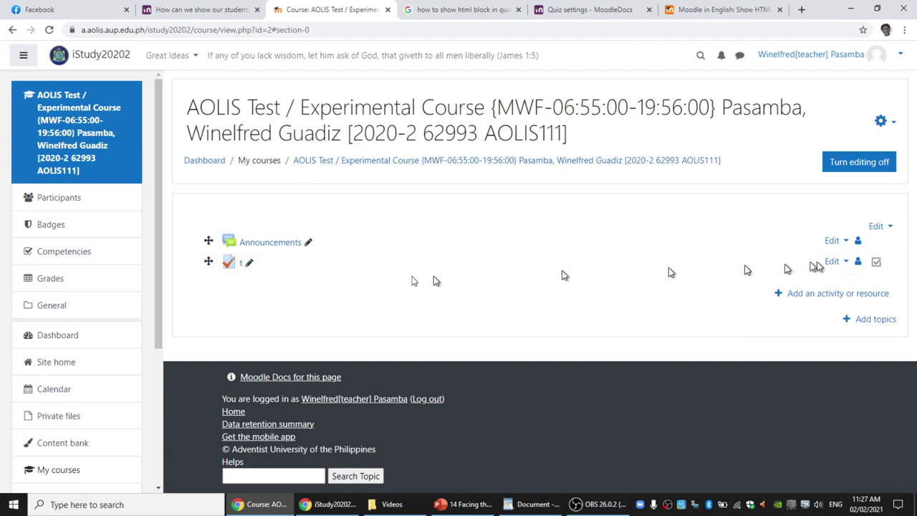
- Rename the new quiz as quiz1 and open its question editing page
{"action": "left_click", "coordinate": [255, 264]}
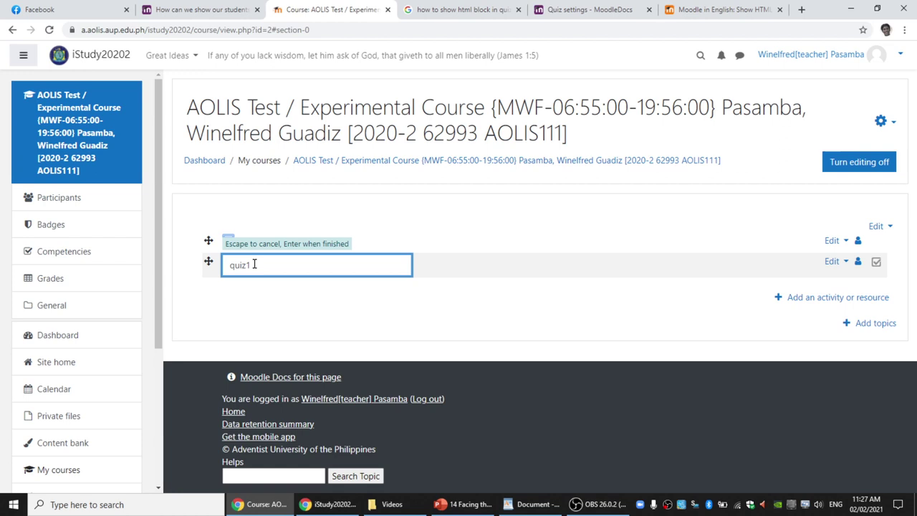
{"action": "key", "text": "Return"}
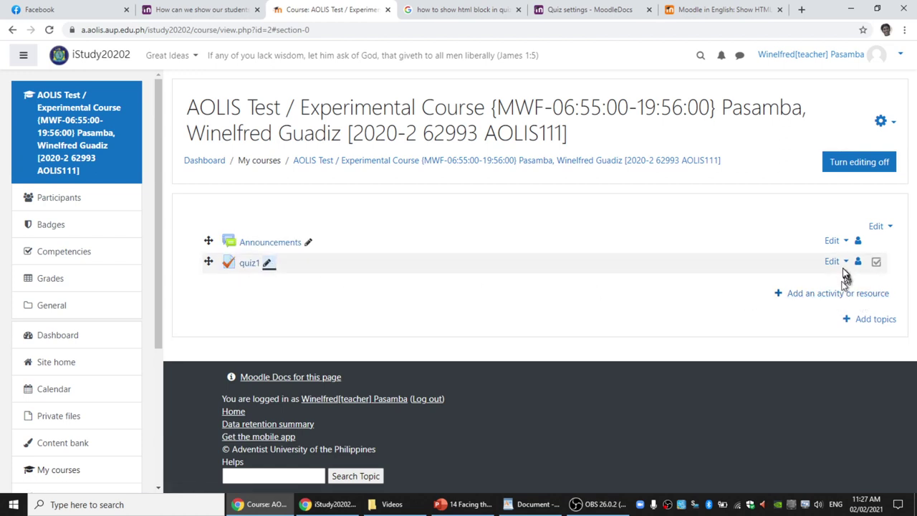
{"action": "left_click", "coordinate": [835, 262]}
{"action": "left_click", "coordinate": [808, 236]}
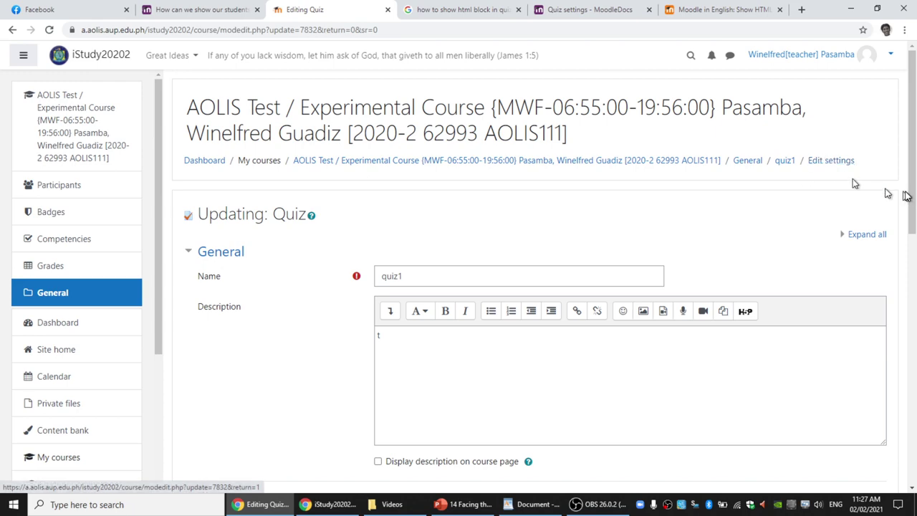
{"action": "left_click_drag", "start_coordinate": [906, 195], "coordinate": [888, 446]}
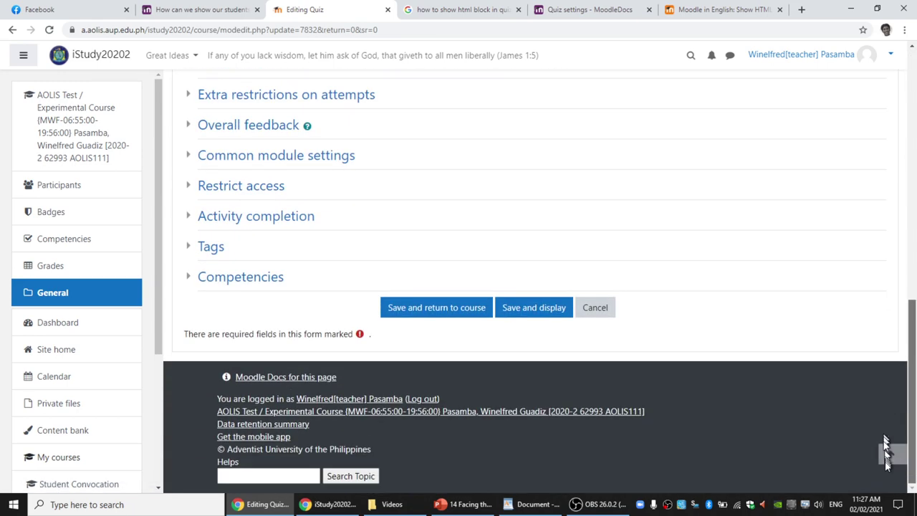
{"action": "left_click", "coordinate": [522, 308]}
{"action": "left_click", "coordinate": [876, 207]}
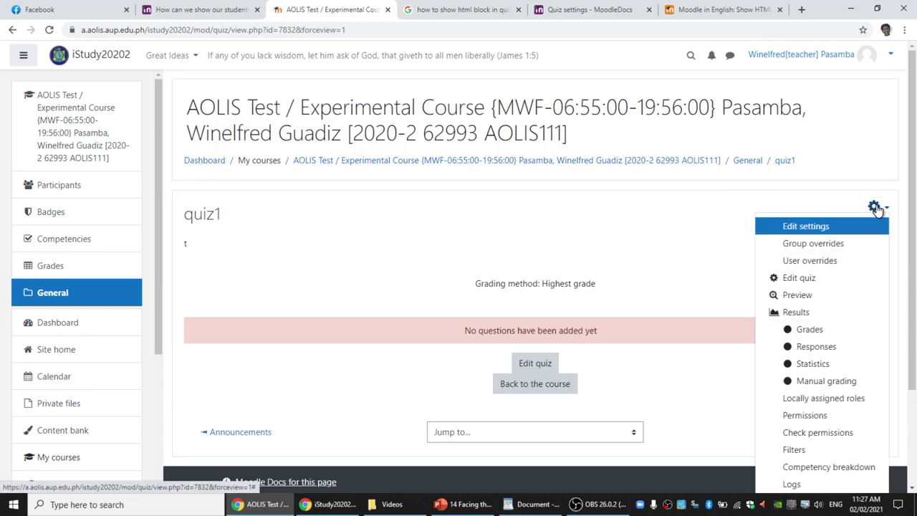
{"action": "left_click", "coordinate": [798, 278]}
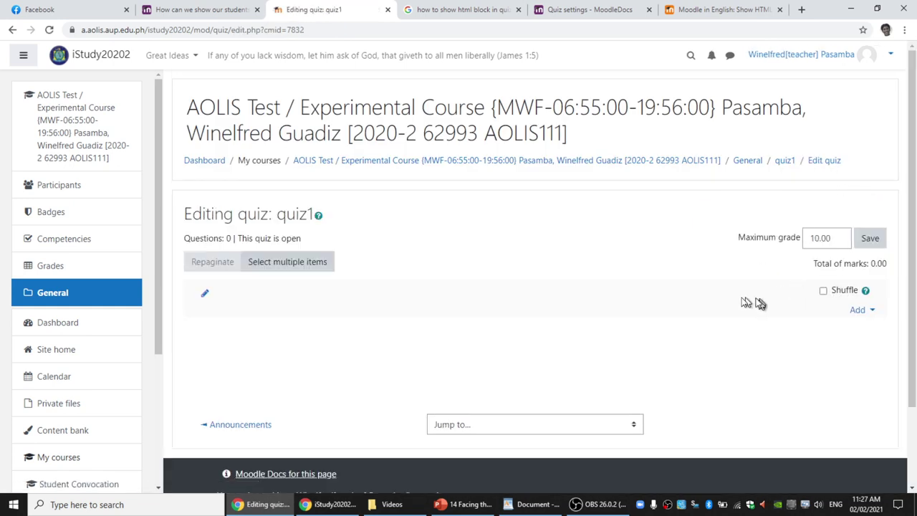
- Add a new True/False question to quiz1 with name t, question text t and True as the correct answer, and save it
{"action": "left_click", "coordinate": [858, 311]}
{"action": "left_click", "coordinate": [836, 330]}
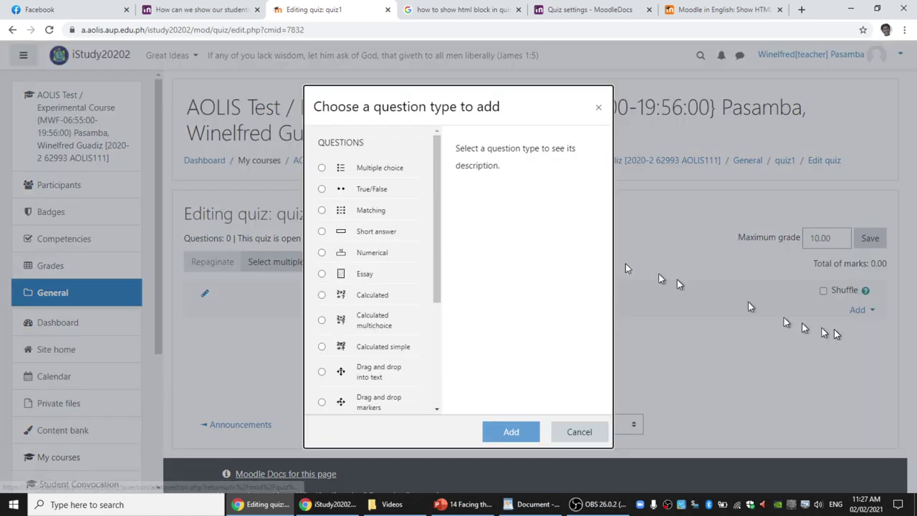
{"action": "left_click", "coordinate": [374, 189]}
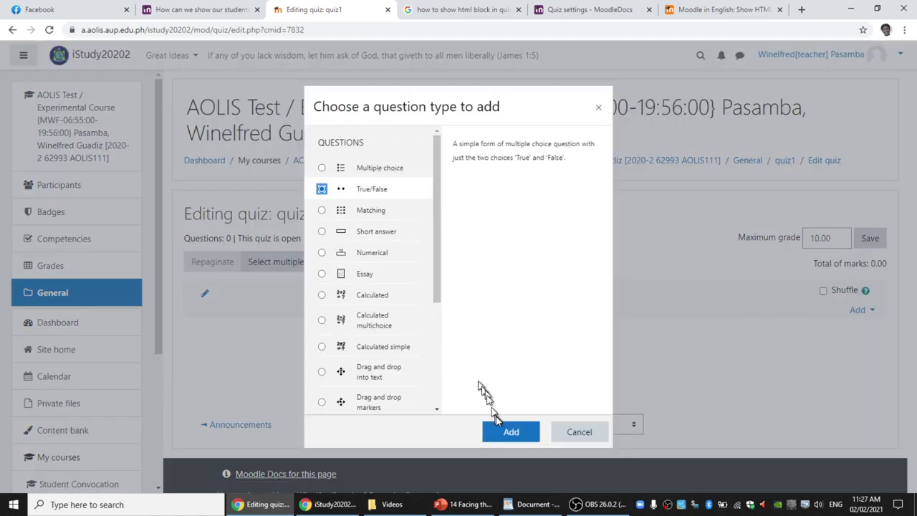
{"action": "left_click", "coordinate": [513, 430]}
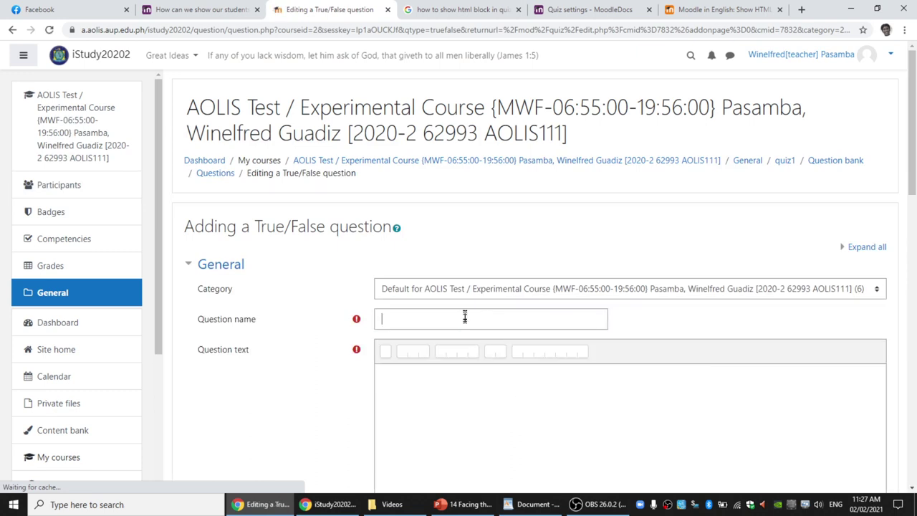
{"action": "type", "text": "t"}
{"action": "left_click", "coordinate": [420, 403]}
{"action": "type", "text": "t"}
{"action": "scroll", "coordinate": [319, 382], "scroll_direction": "down", "scroll_amount": 2}
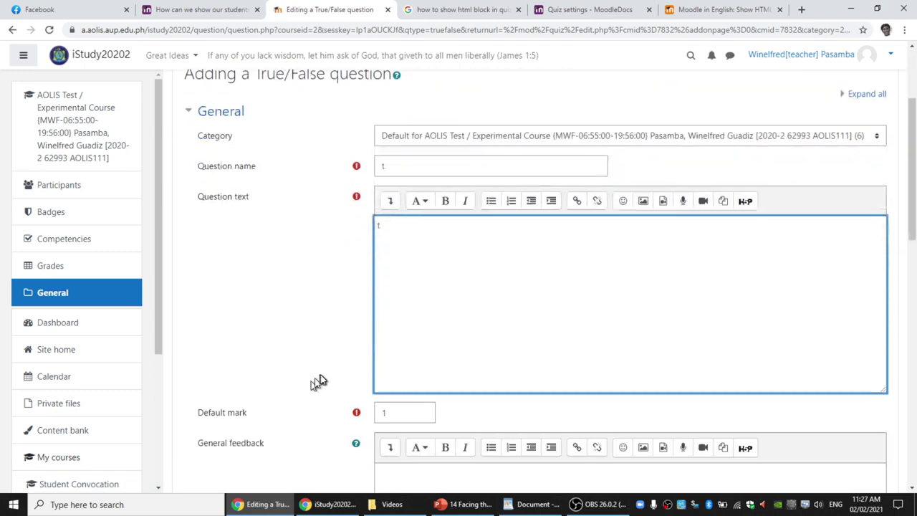
{"action": "scroll", "coordinate": [319, 382], "scroll_direction": "down", "scroll_amount": 5}
{"action": "left_click", "coordinate": [395, 252]}
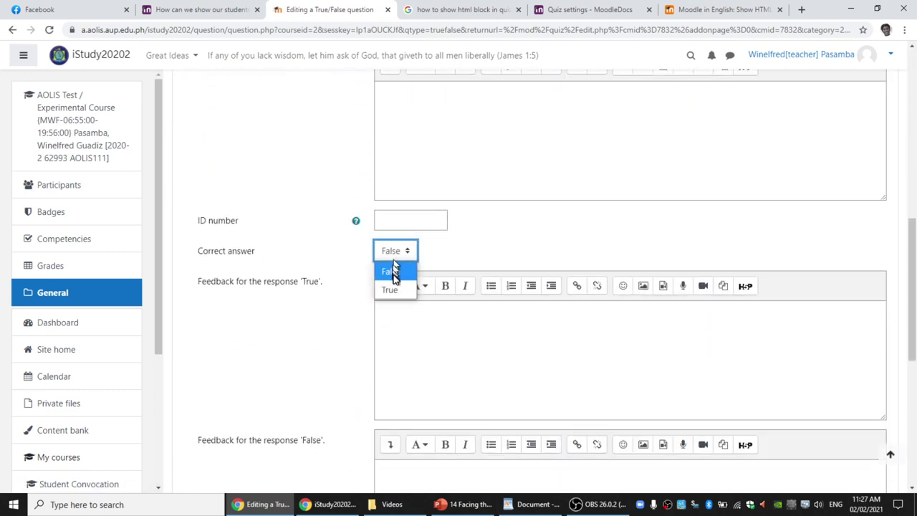
{"action": "left_click", "coordinate": [392, 289]}
{"action": "scroll", "coordinate": [343, 315], "scroll_direction": "down", "scroll_amount": 5}
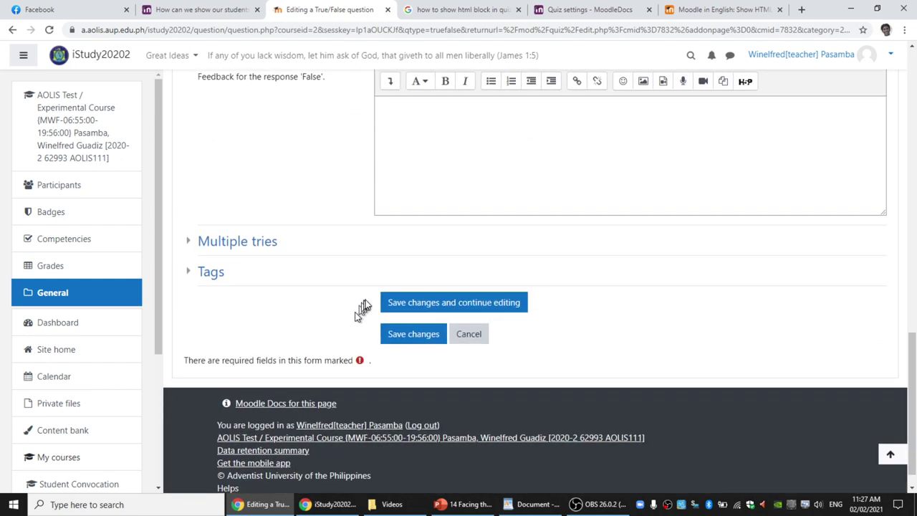
{"action": "left_click", "coordinate": [420, 334]}
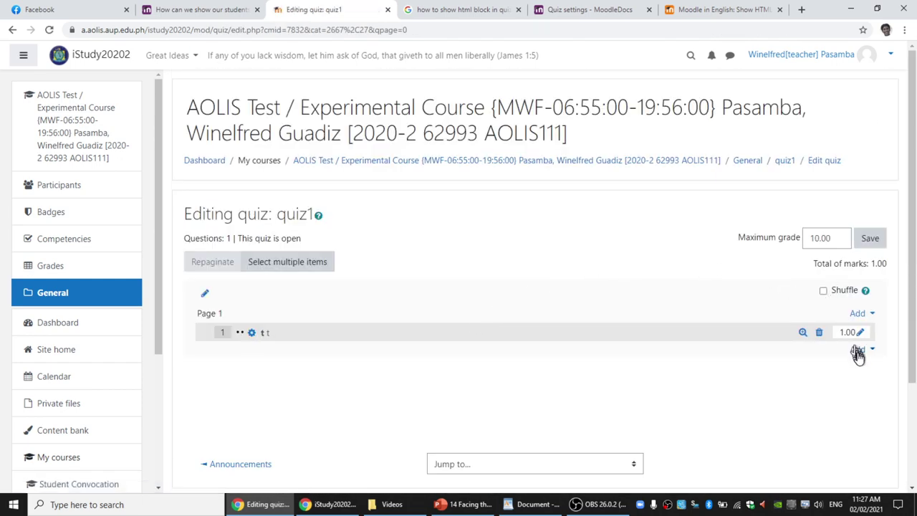
- Add a second True/False question to quiz1 with name f, question text f and False as the correct answer, and save it
{"action": "left_click", "coordinate": [858, 350]}
{"action": "left_click", "coordinate": [827, 369]}
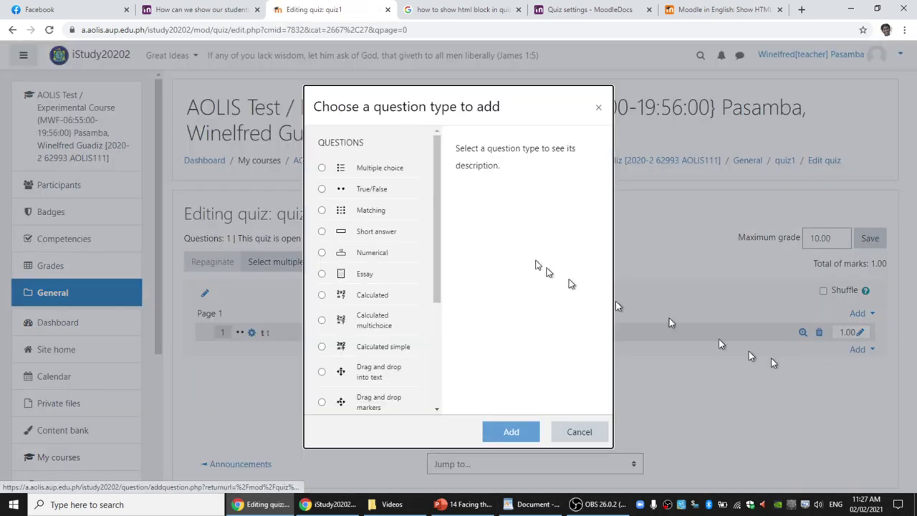
{"action": "left_click", "coordinate": [380, 190]}
{"action": "left_click", "coordinate": [530, 431]}
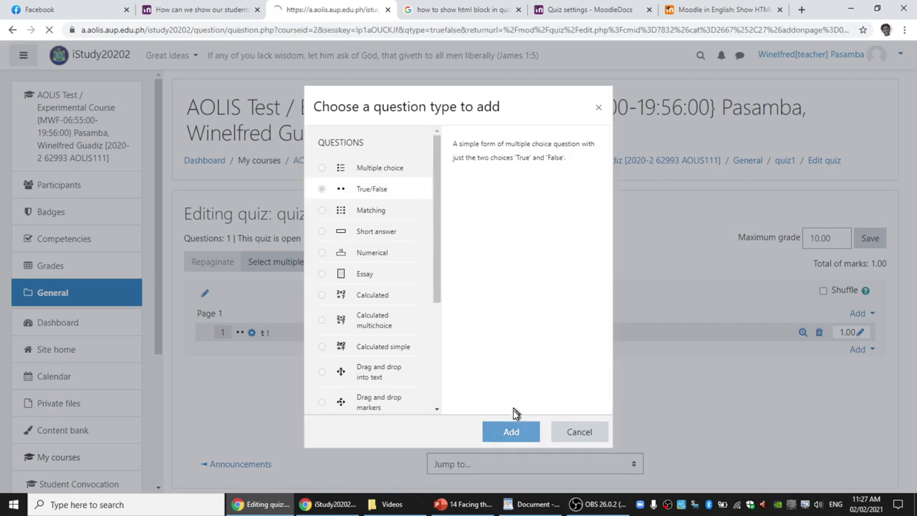
{"action": "left_click", "coordinate": [466, 317]}
{"action": "type", "text": "t"}
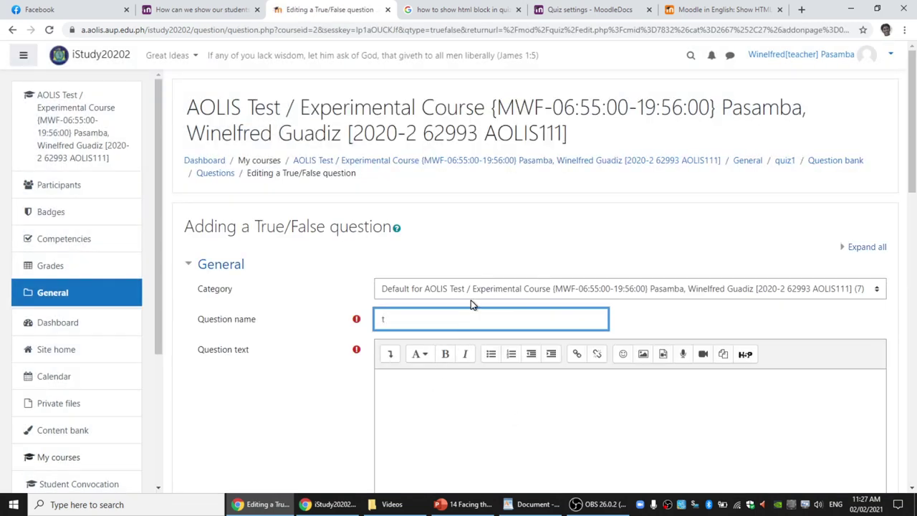
{"action": "left_click", "coordinate": [526, 374]}
{"action": "scroll", "coordinate": [525, 377], "scroll_direction": "down", "scroll_amount": 6}
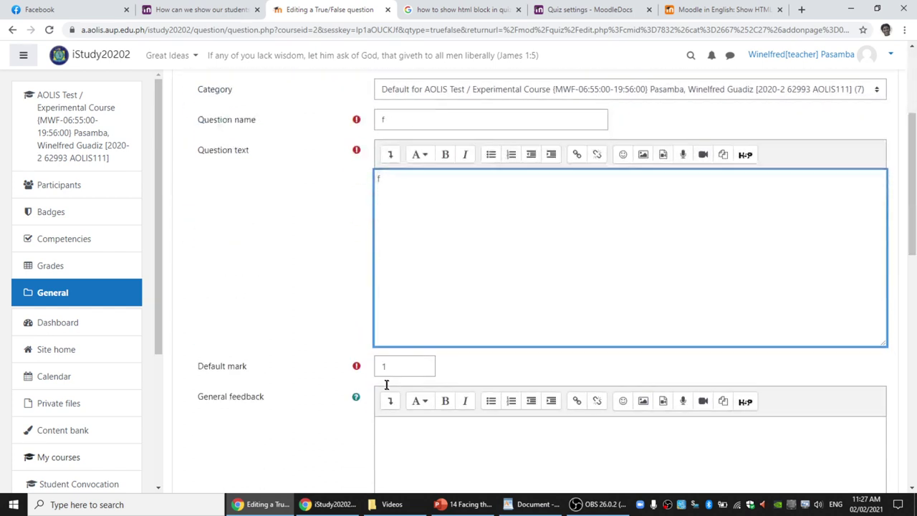
{"action": "left_click", "coordinate": [391, 366]}
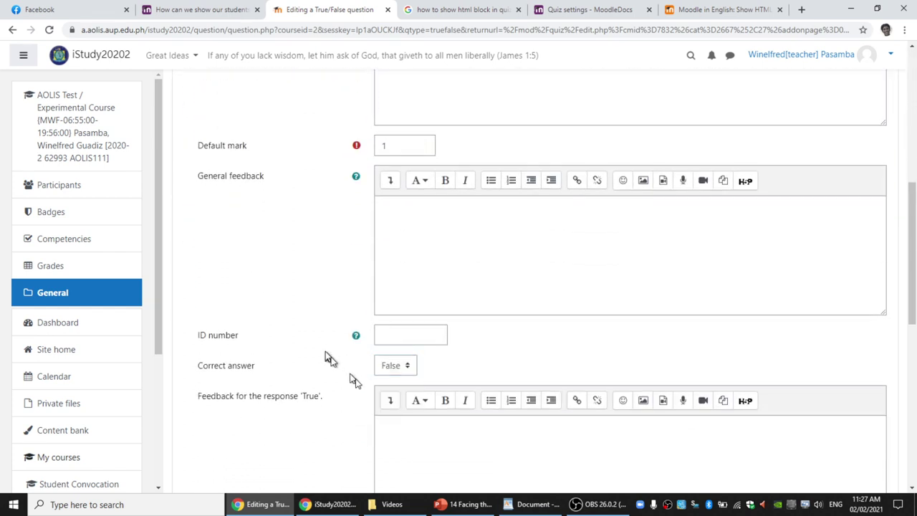
{"action": "scroll", "coordinate": [355, 387], "scroll_direction": "down", "scroll_amount": 6}
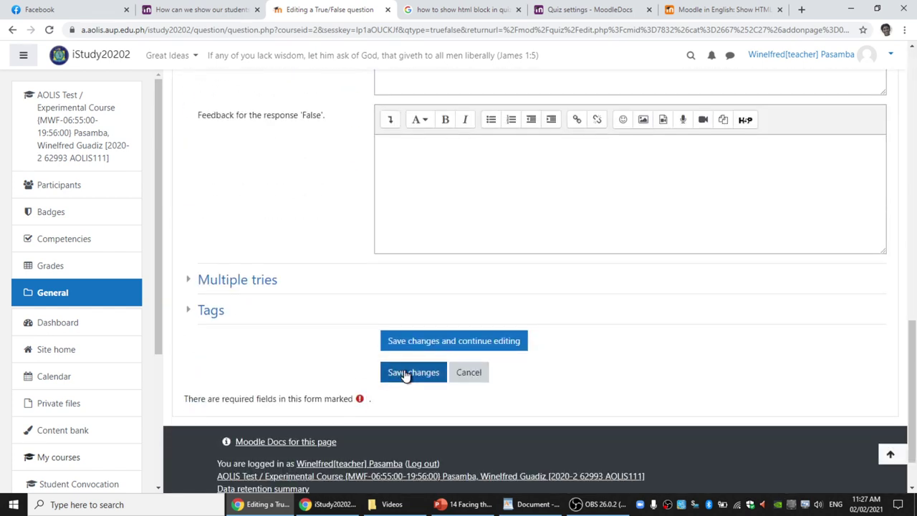
{"action": "left_click", "coordinate": [406, 374]}
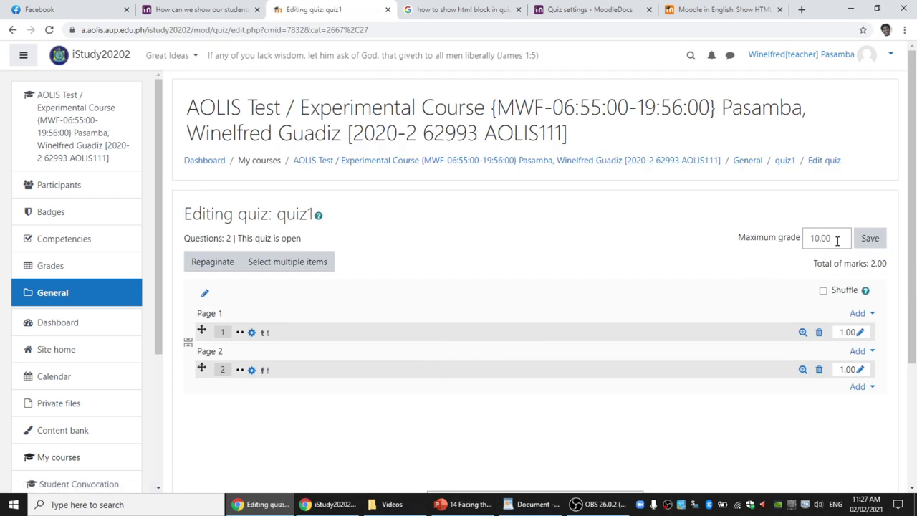
- Set quiz1's maximum grade to 2, save it, and return to the course page
{"action": "left_click_drag", "start_coordinate": [836, 241], "coordinate": [752, 235]}
{"action": "left_click", "coordinate": [867, 238]}
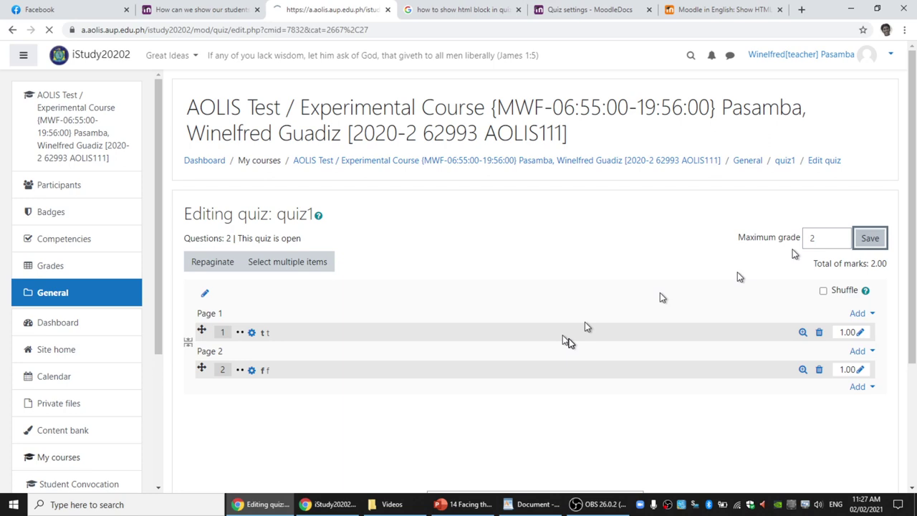
{"action": "scroll", "coordinate": [453, 295], "scroll_direction": "down", "scroll_amount": 2}
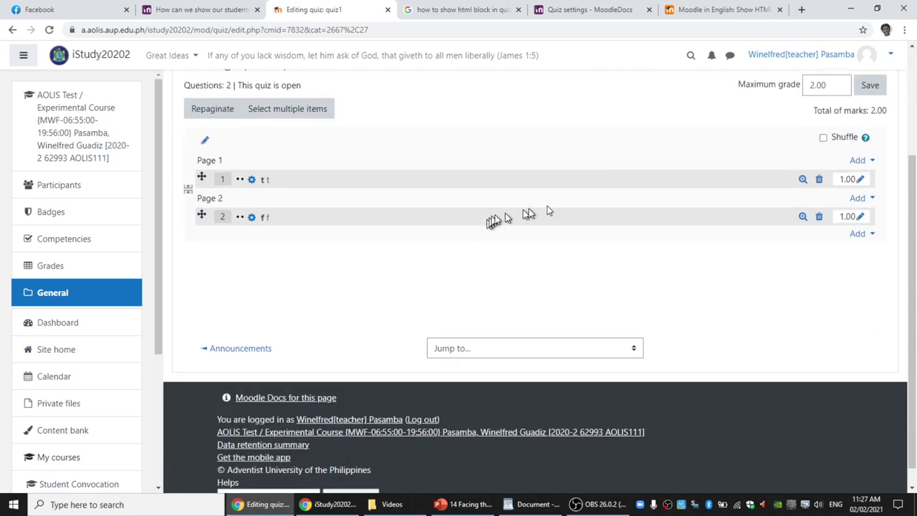
{"action": "scroll", "coordinate": [692, 190], "scroll_direction": "up", "scroll_amount": 1}
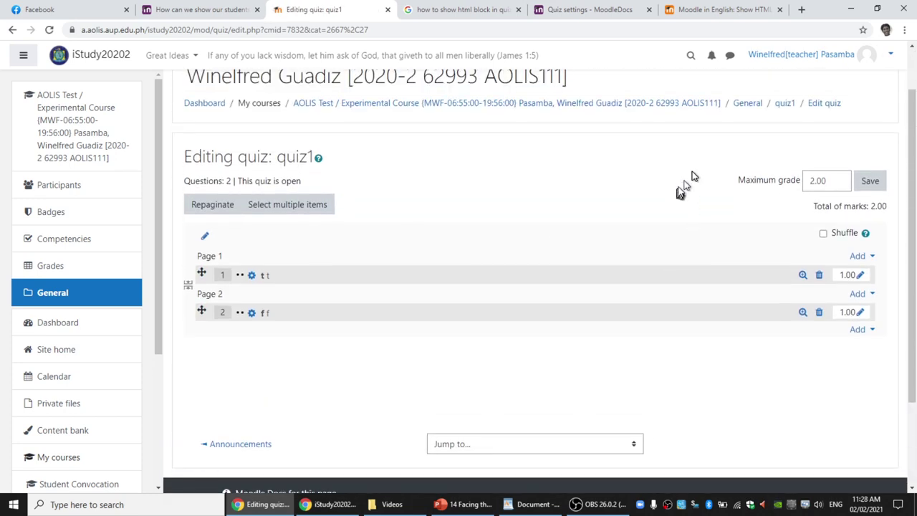
{"action": "left_click", "coordinate": [686, 104]}
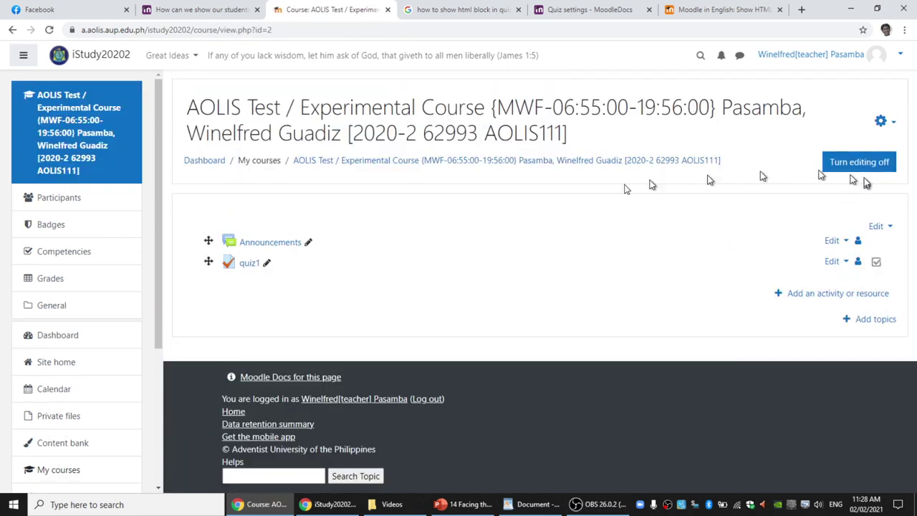
- Highlight the passage about placing the script in an HTML block in the Moodle documentation, and return to the course page
{"action": "left_click", "coordinate": [215, 9]}
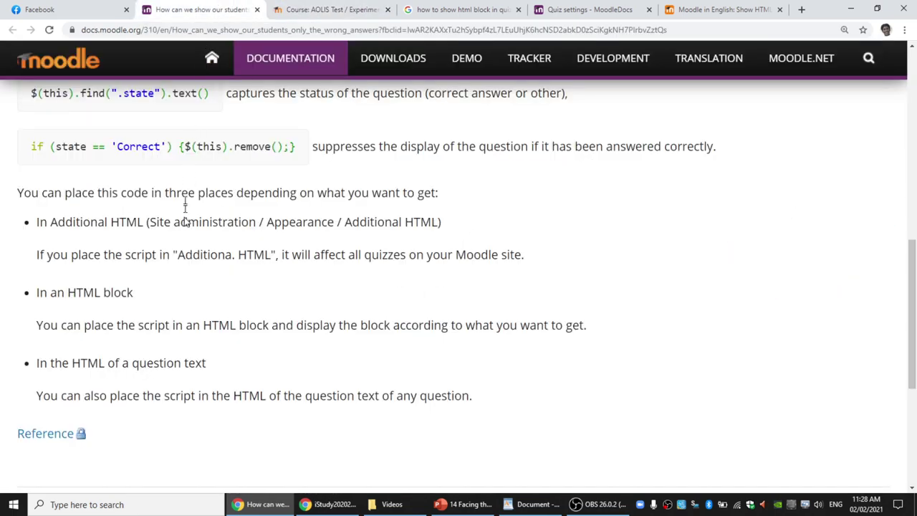
{"action": "left_click_drag", "start_coordinate": [36, 297], "coordinate": [591, 327]}
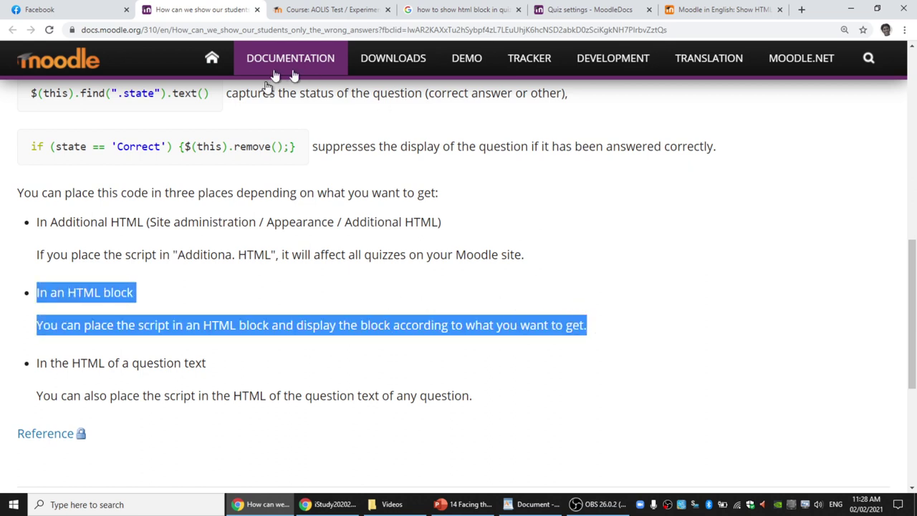
{"action": "left_click", "coordinate": [309, 8]}
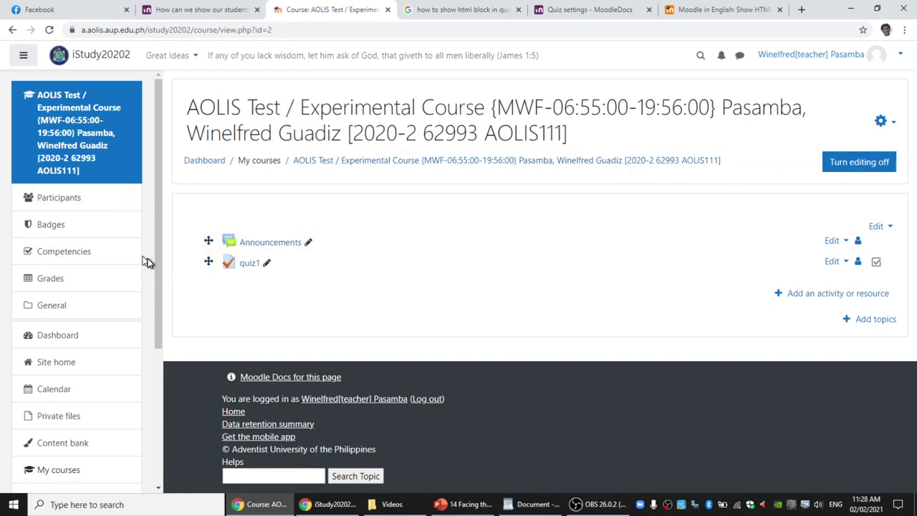
- Add an HTML block to the course page
{"action": "scroll", "coordinate": [156, 282], "scroll_direction": "down", "scroll_amount": 3}
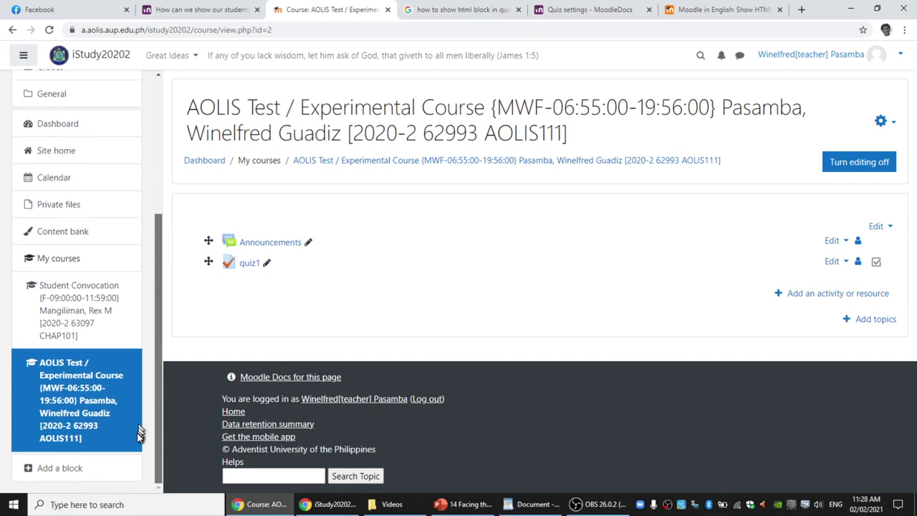
{"action": "left_click", "coordinate": [70, 469]}
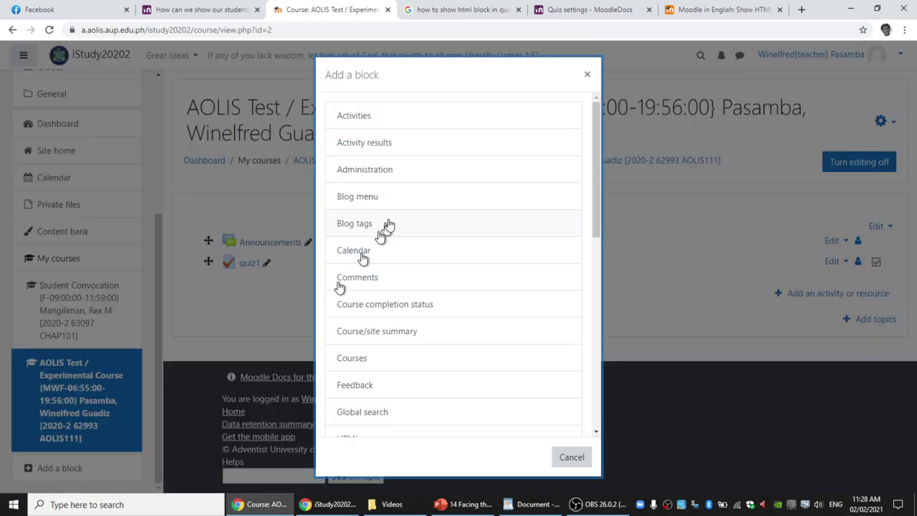
{"action": "scroll", "coordinate": [395, 242], "scroll_direction": "down", "scroll_amount": 4}
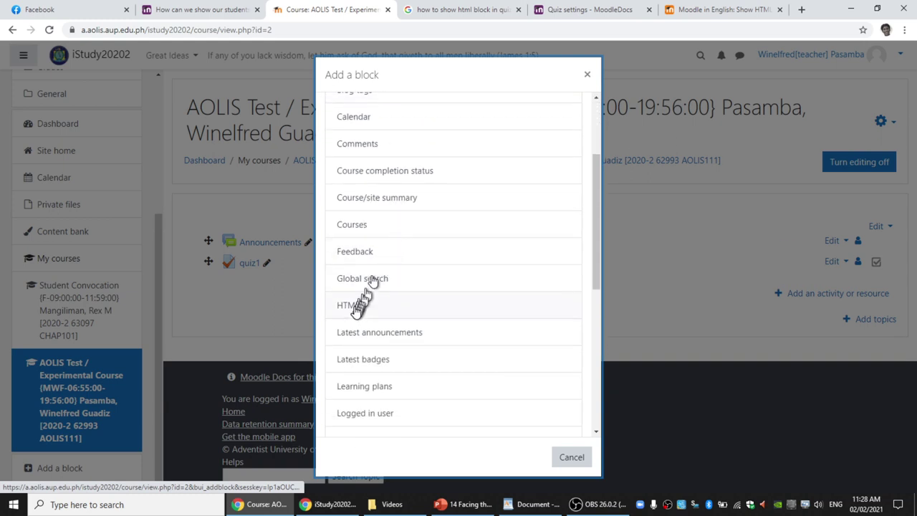
{"action": "left_click", "coordinate": [353, 306]}
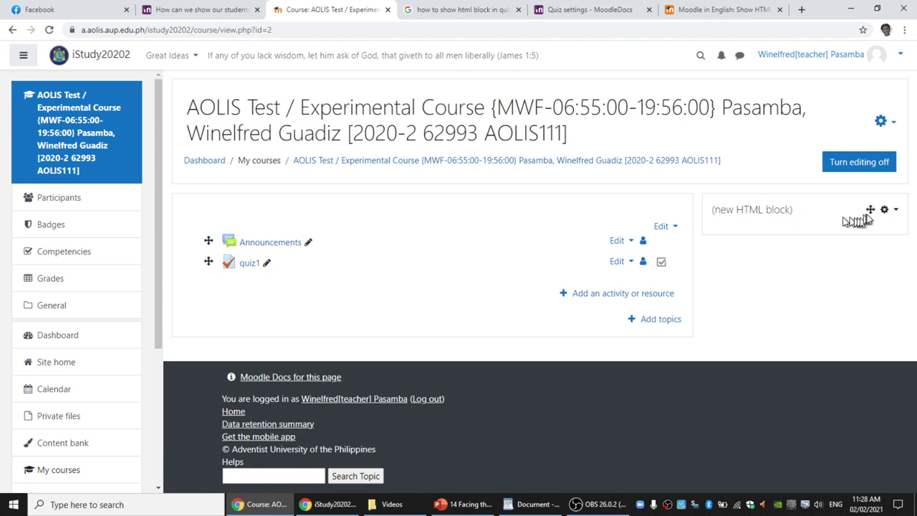
- Open the new HTML block's configuration and enter zzz as its title
{"action": "left_click", "coordinate": [885, 210]}
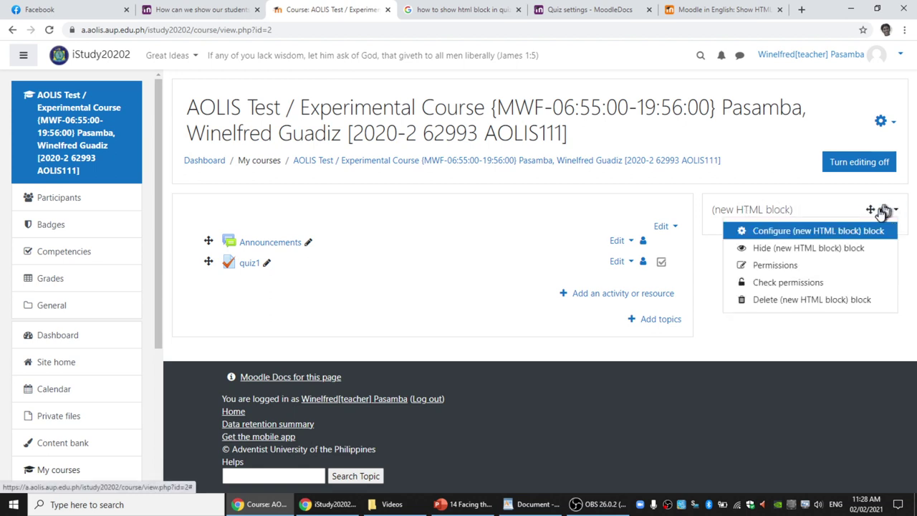
{"action": "left_click", "coordinate": [831, 231]}
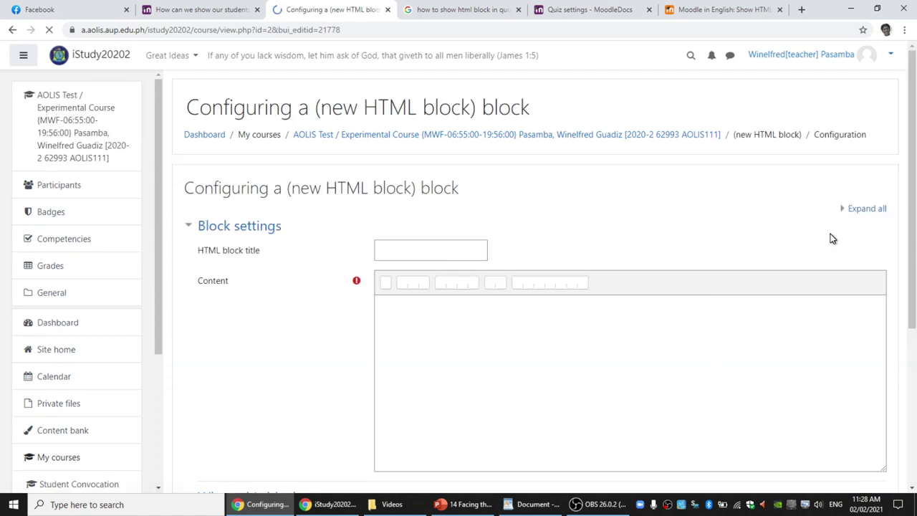
{"action": "left_click", "coordinate": [415, 245]}
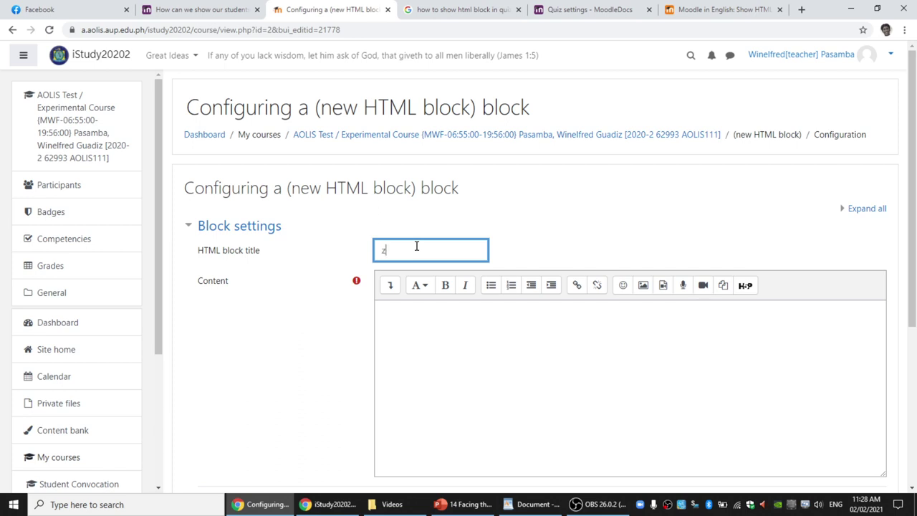
{"action": "scroll", "coordinate": [661, 198], "scroll_direction": "down", "scroll_amount": 2}
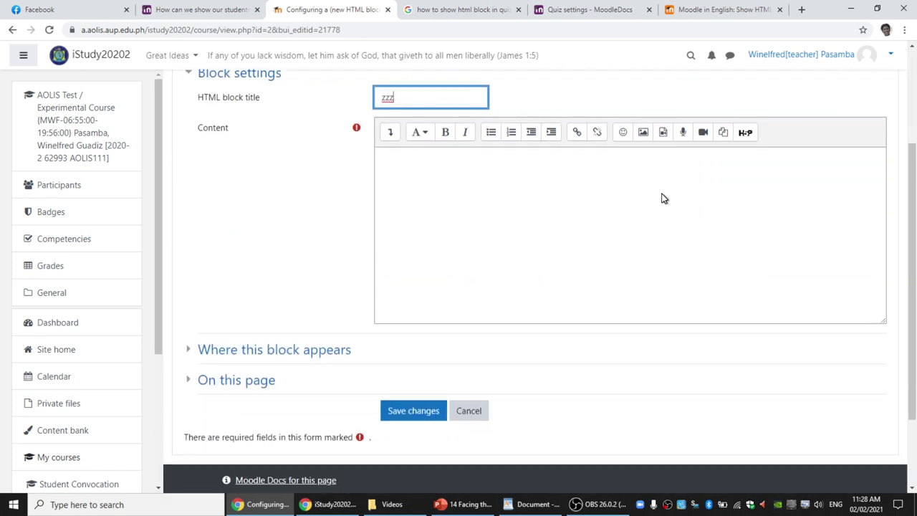
- Switch the block's content editor to HTML source view and clear the existing paragraph code
{"action": "left_click", "coordinate": [390, 135]}
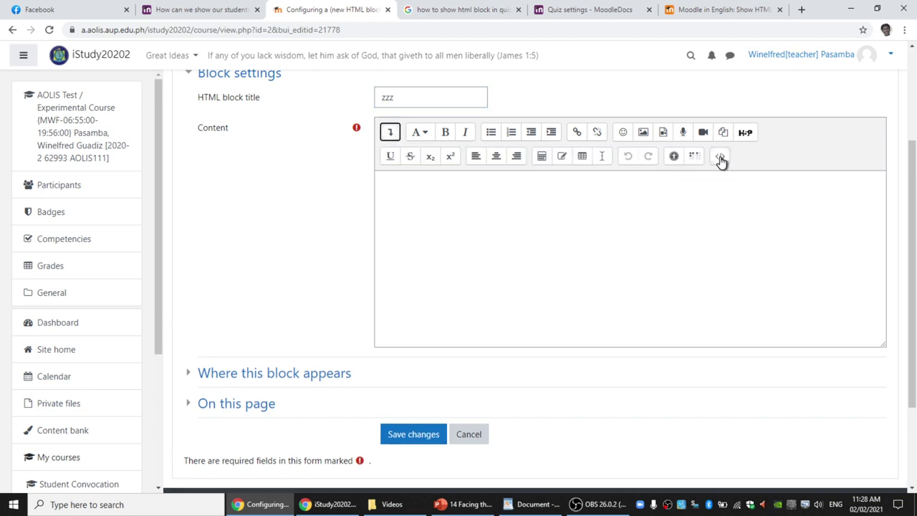
{"action": "left_click", "coordinate": [720, 158]}
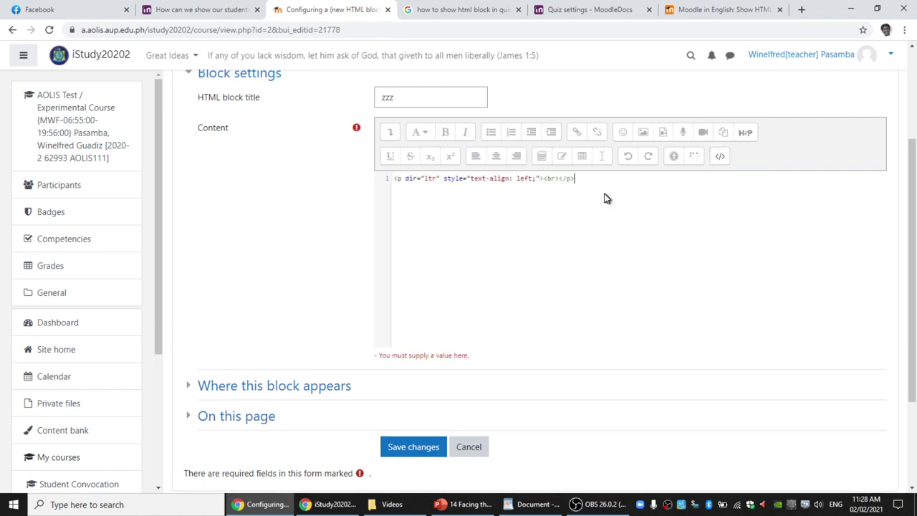
{"action": "key", "text": "ctrl+a"}
{"action": "key", "text": "BackSpace"}
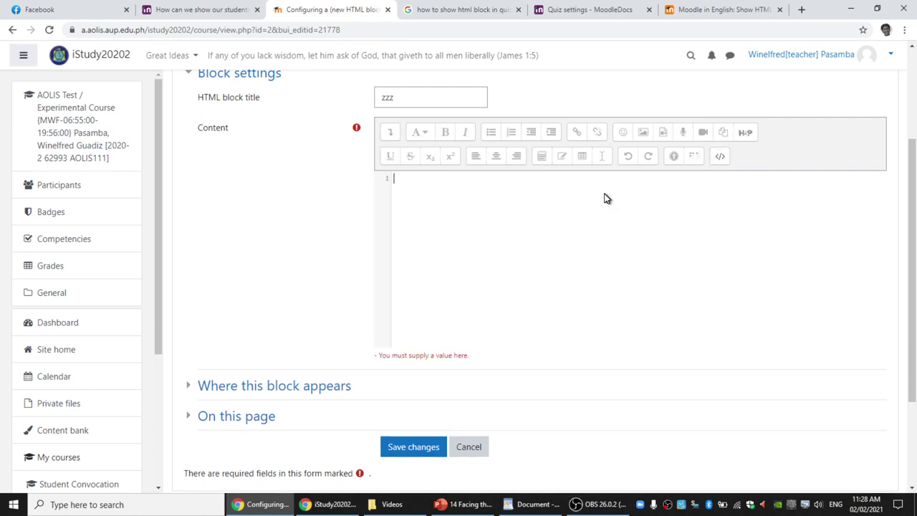
- Copy the whole JavaScript snippet that hides correctly answered questions from the Moodle documentation page
{"action": "left_click", "coordinate": [168, 8]}
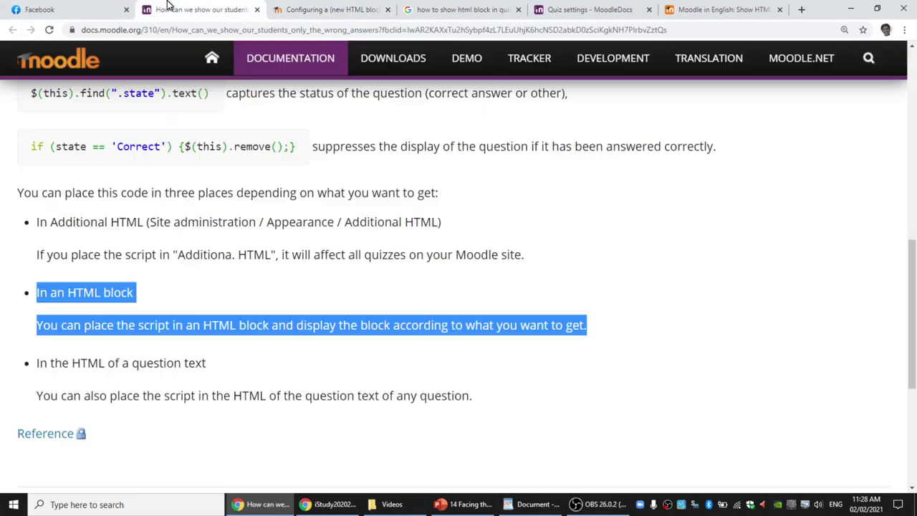
{"action": "scroll", "coordinate": [239, 206], "scroll_direction": "up", "scroll_amount": 7}
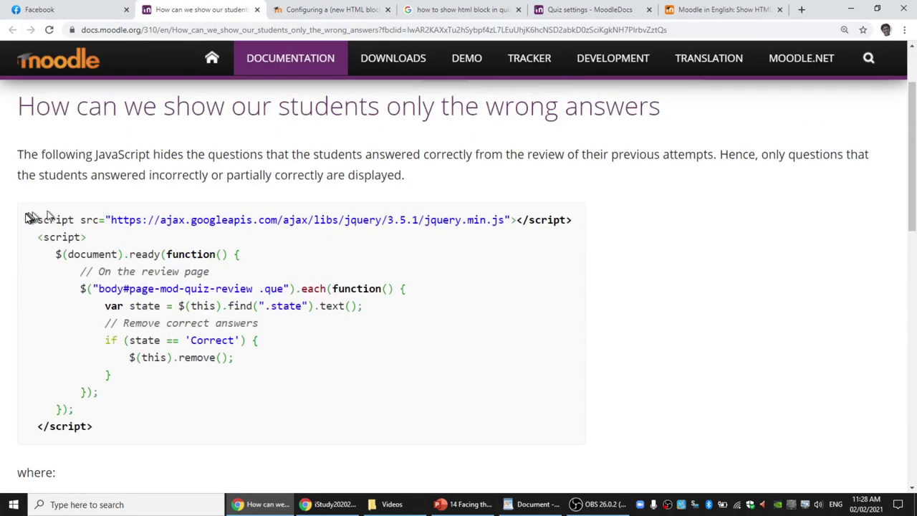
{"action": "left_click_drag", "start_coordinate": [33, 222], "coordinate": [83, 358]}
{"action": "left_click", "coordinate": [85, 364]}
{"action": "left_click_drag", "start_coordinate": [106, 428], "coordinate": [33, 224]}
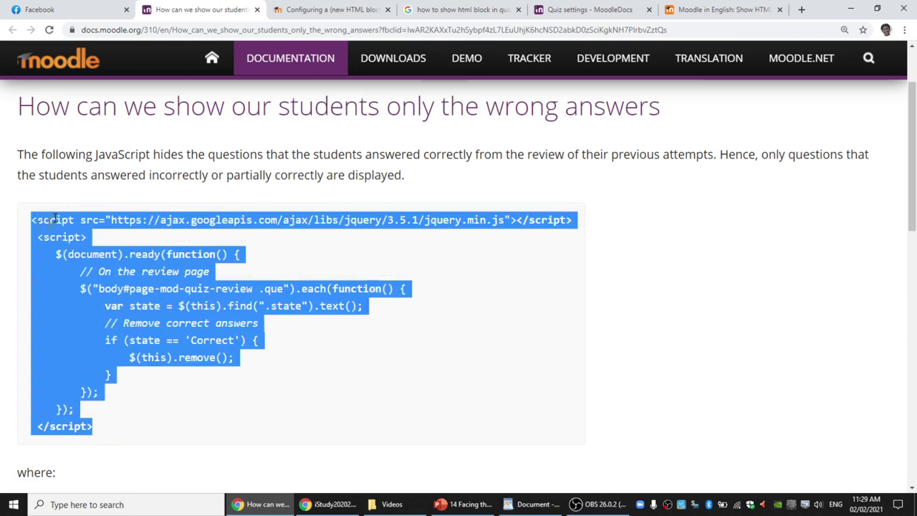
{"action": "right_click", "coordinate": [54, 218]}
{"action": "left_click", "coordinate": [71, 227]}
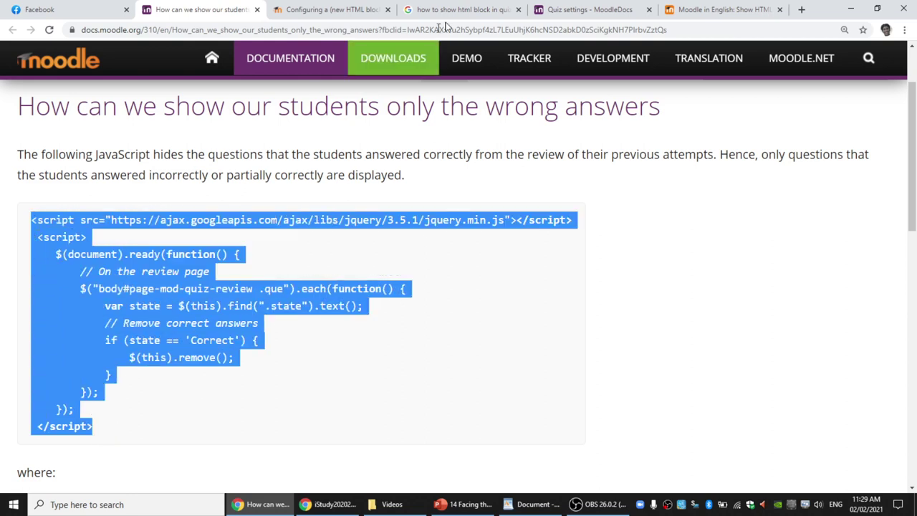
- Paste the copied script as plain text into the HTML source of the block's content
{"action": "left_click", "coordinate": [360, 9]}
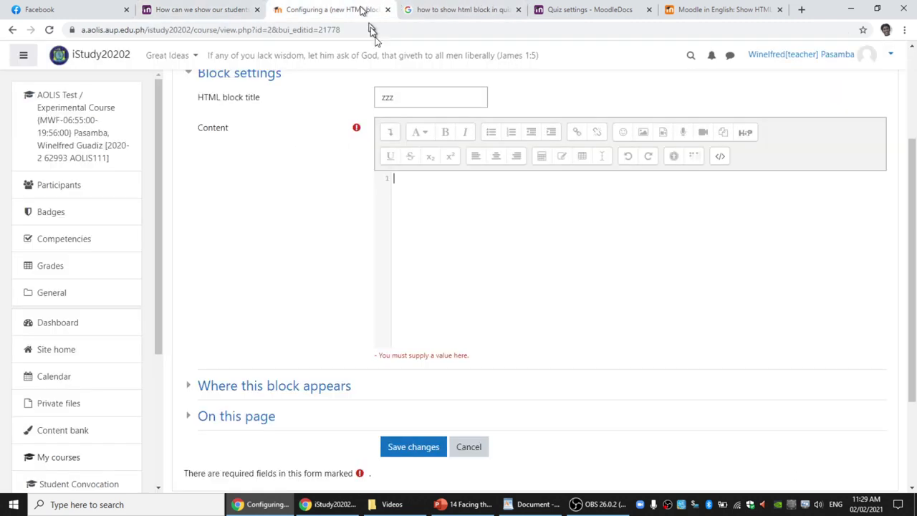
{"action": "right_click", "coordinate": [415, 182]}
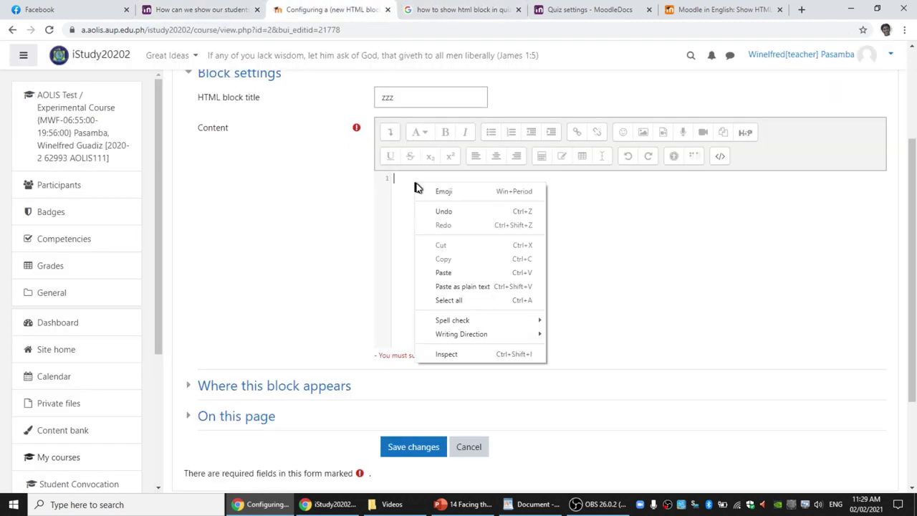
{"action": "left_click", "coordinate": [447, 288]}
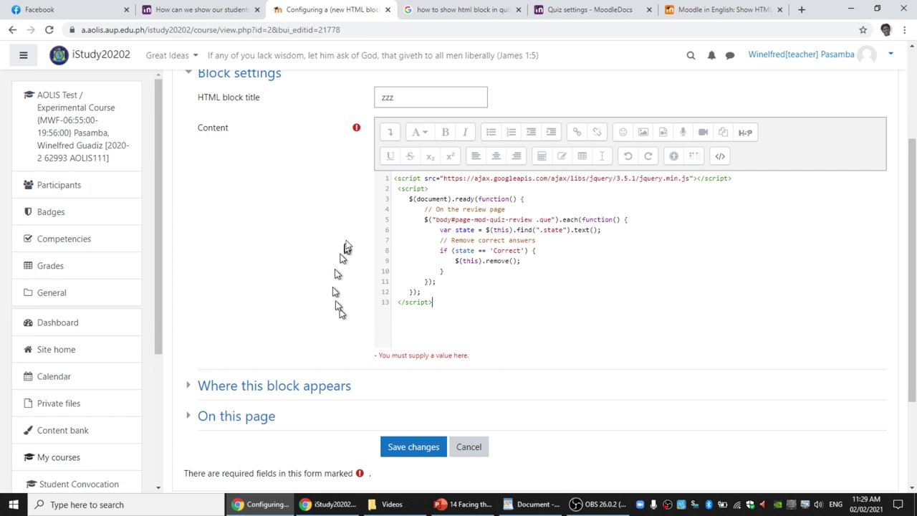
- Set the block to display on Any page, with Right as its default region
{"action": "scroll", "coordinate": [364, 308], "scroll_direction": "down", "scroll_amount": 2}
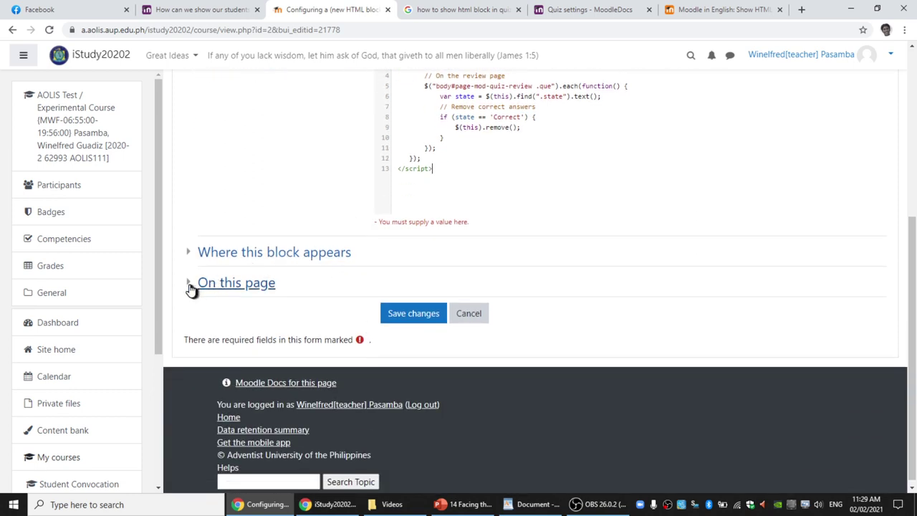
{"action": "left_click", "coordinate": [194, 253]}
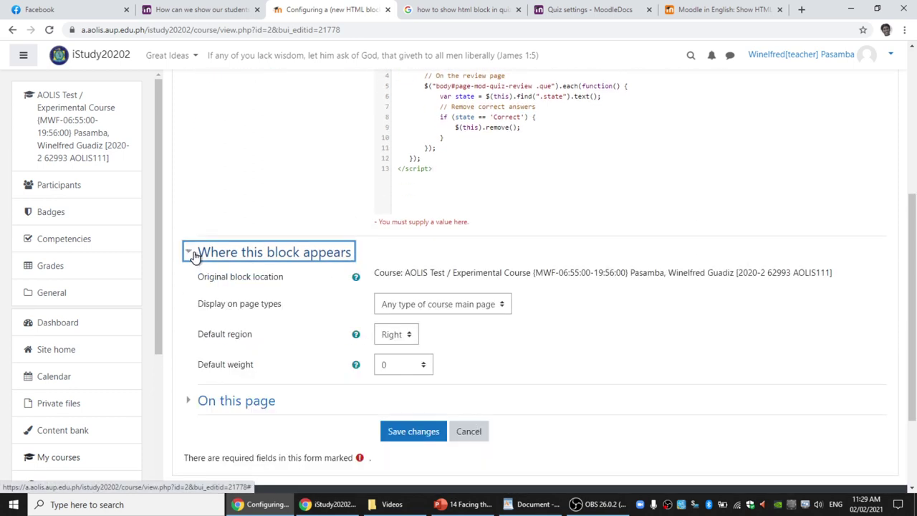
{"action": "left_click", "coordinate": [420, 303]}
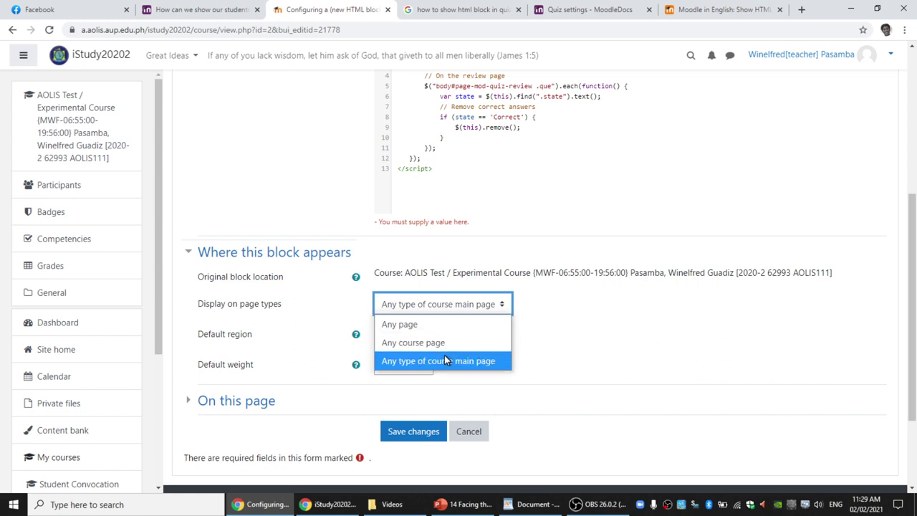
{"action": "left_click", "coordinate": [438, 326]}
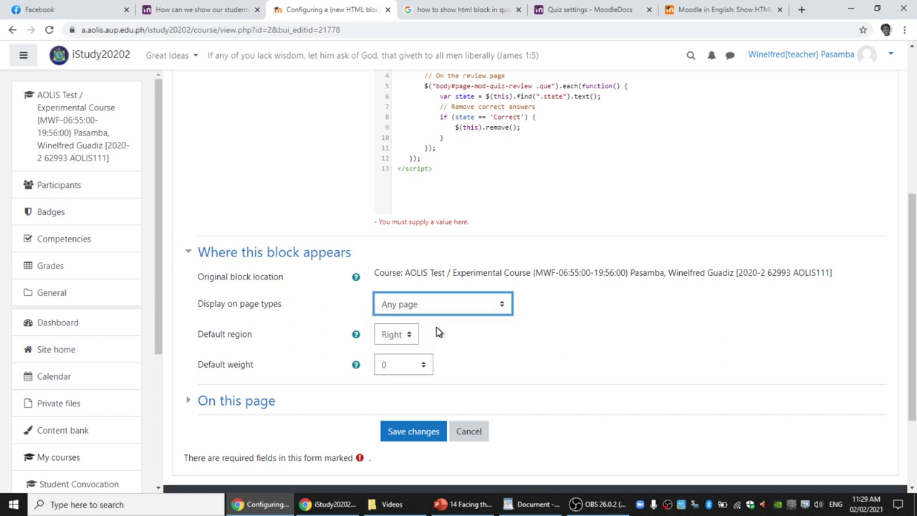
{"action": "left_click", "coordinate": [415, 335]}
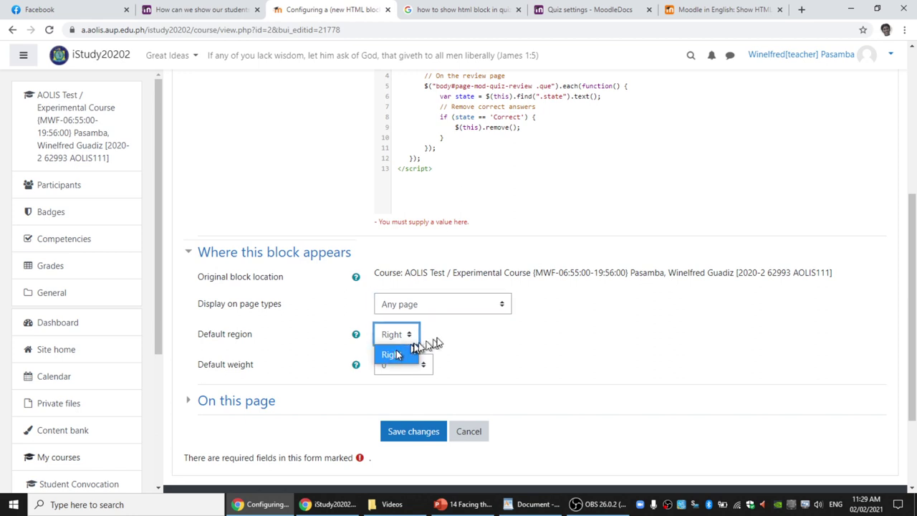
{"action": "left_click", "coordinate": [397, 354]}
{"action": "left_click", "coordinate": [430, 364]}
{"action": "left_click", "coordinate": [467, 348]}
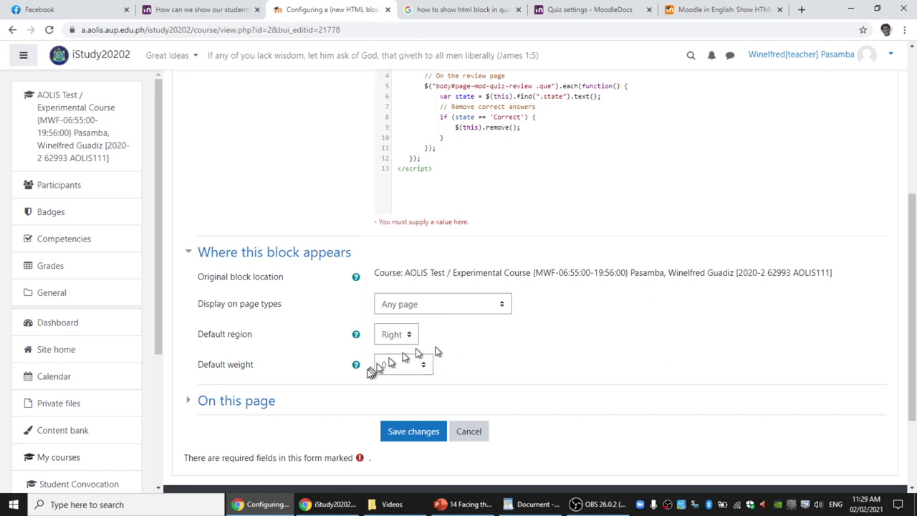
- Check the block's visibility, region and weight settings for this page, and save the block configuration
{"action": "left_click", "coordinate": [228, 401]}
{"action": "scroll", "coordinate": [454, 419], "scroll_direction": "down", "scroll_amount": 2}
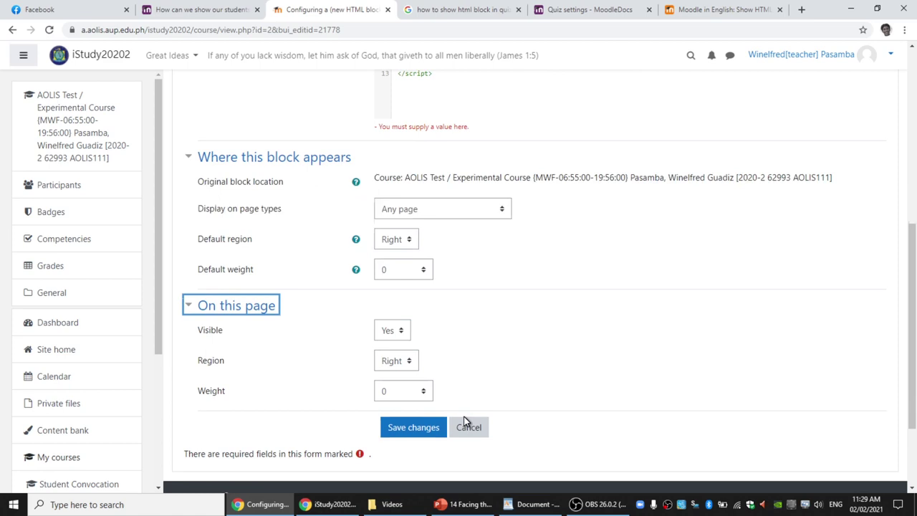
{"action": "left_click", "coordinate": [400, 367]}
{"action": "left_click", "coordinate": [444, 355]}
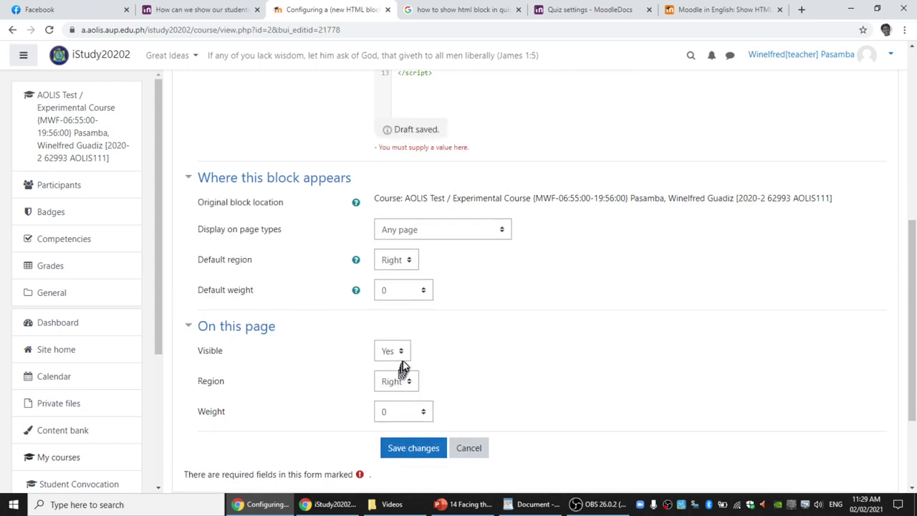
{"action": "left_click", "coordinate": [402, 450]}
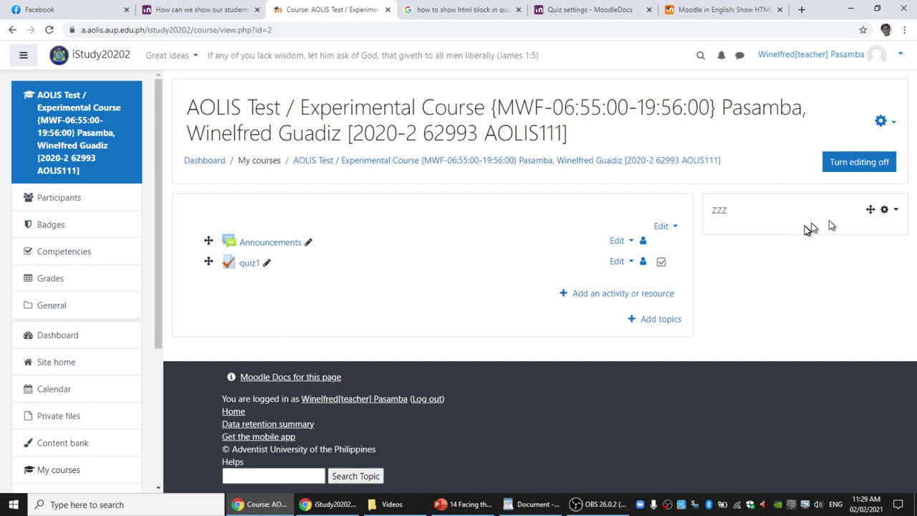
- Retitle the zzz HTML block as "Pray without ceasing..." and save the block configuration
{"action": "left_click", "coordinate": [885, 211]}
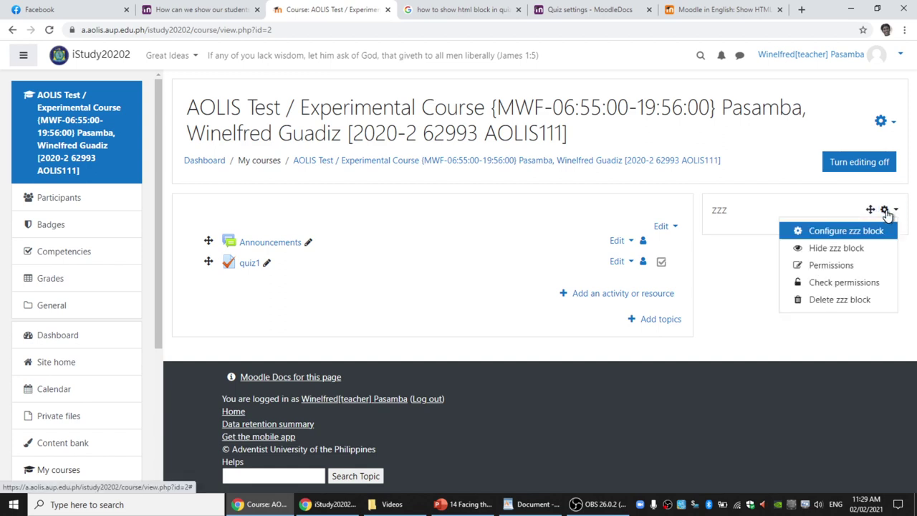
{"action": "left_click", "coordinate": [831, 233]}
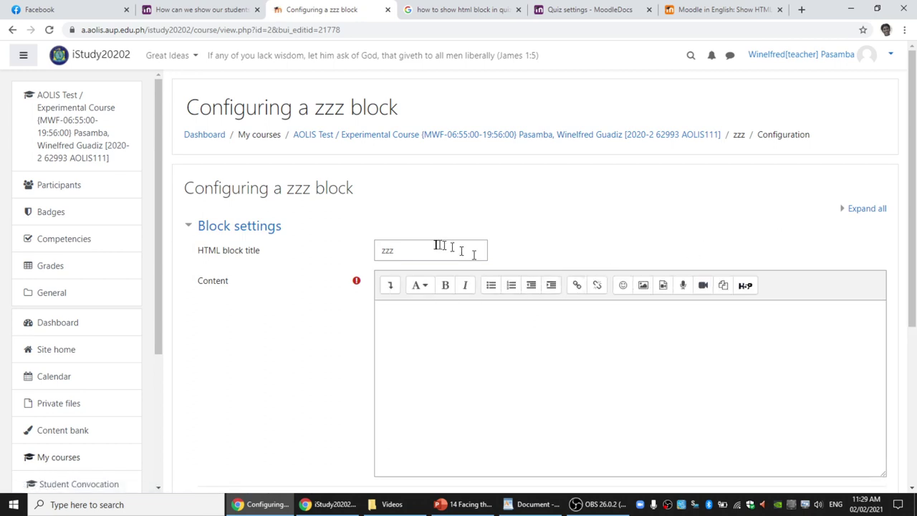
{"action": "double_click", "coordinate": [432, 246]}
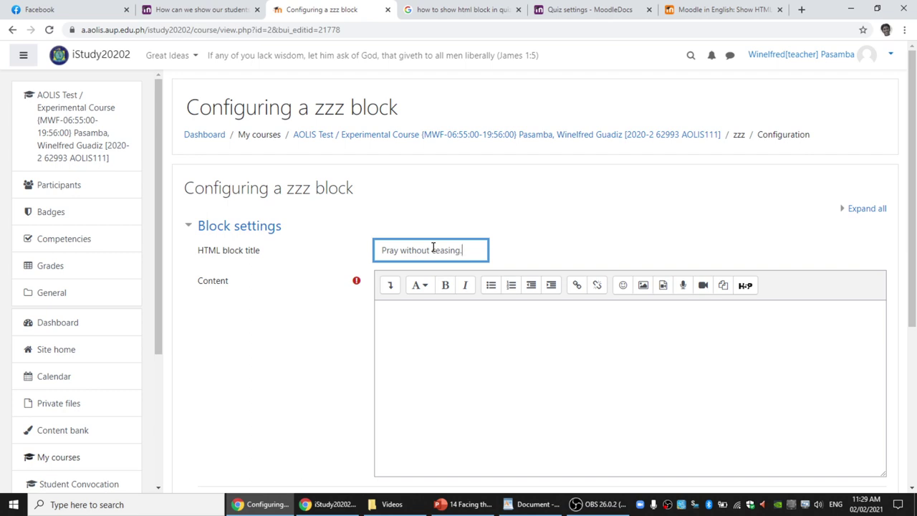
{"action": "scroll", "coordinate": [901, 286], "scroll_direction": "down", "scroll_amount": 4}
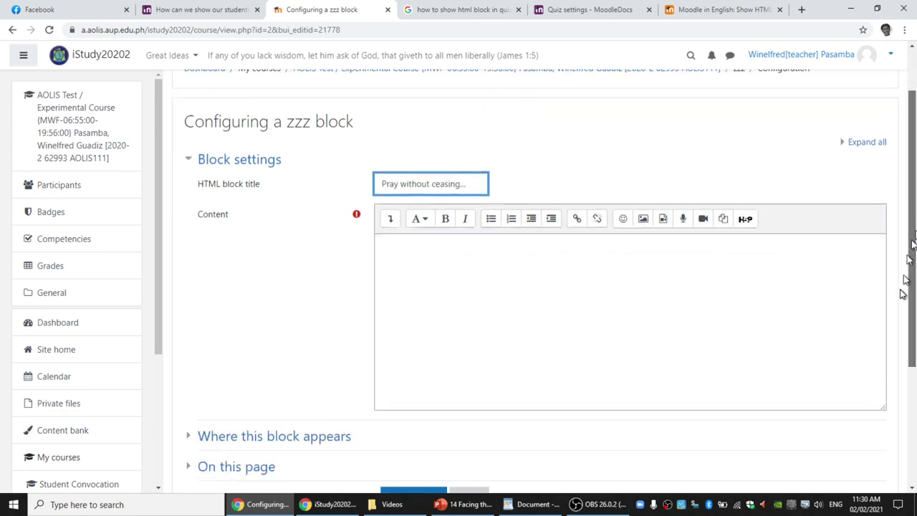
{"action": "left_click", "coordinate": [424, 331]}
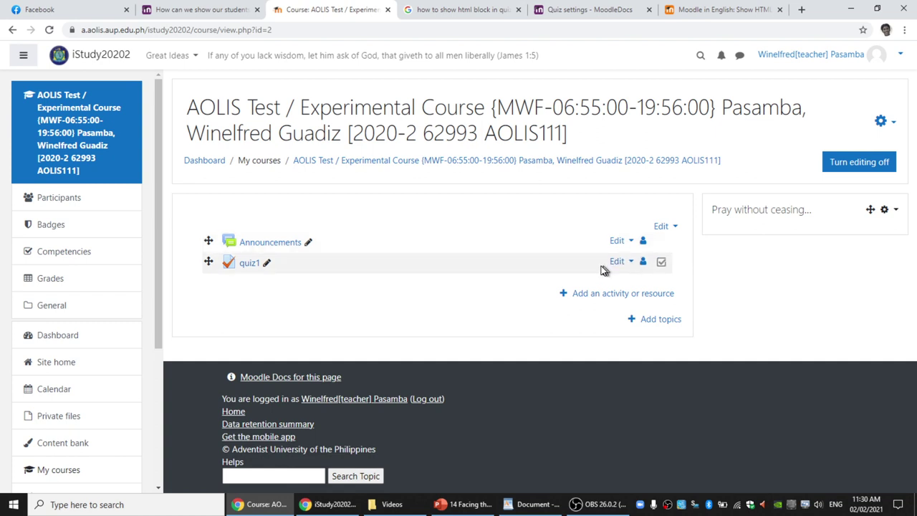
- Switch the course role to Student and return to the course page
{"action": "left_click", "coordinate": [835, 64]}
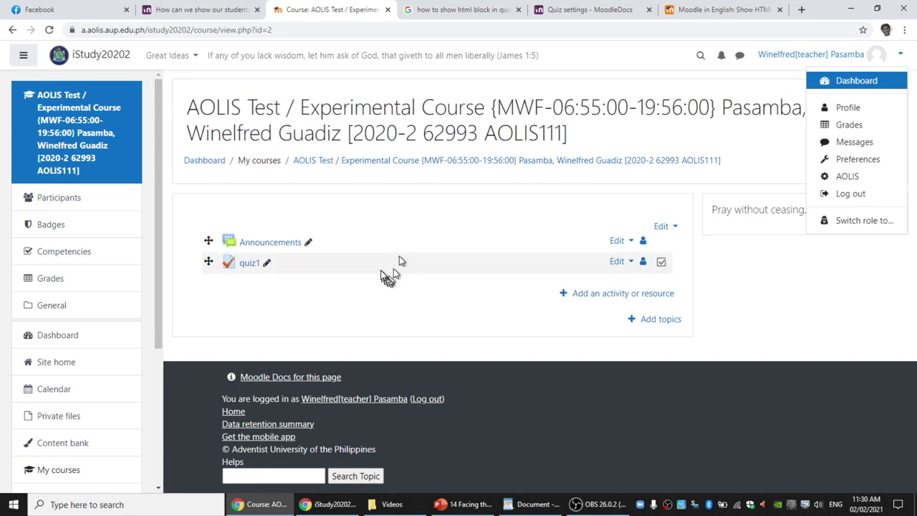
{"action": "left_click", "coordinate": [848, 222]}
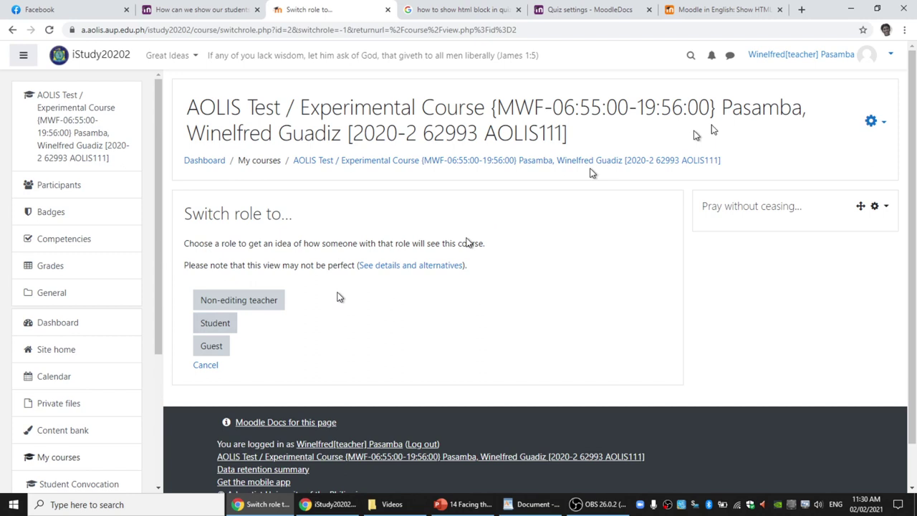
{"action": "left_click", "coordinate": [816, 65]}
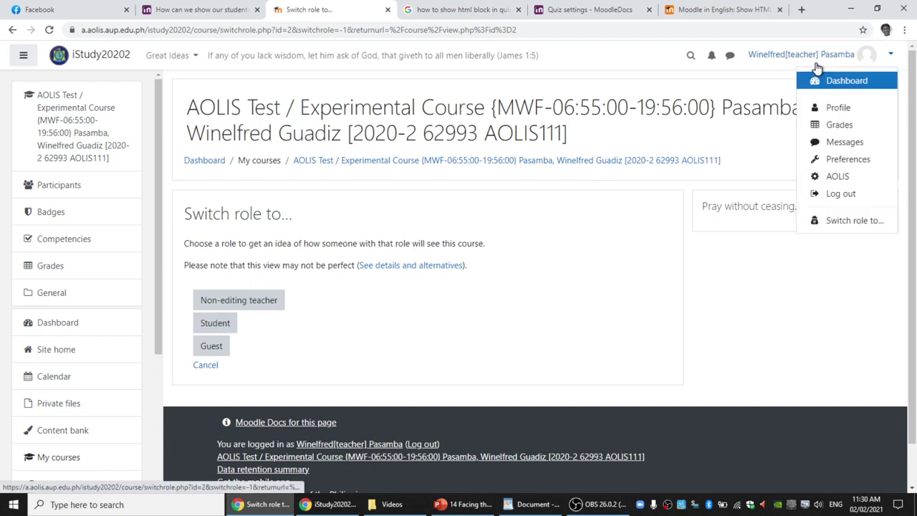
{"action": "left_click", "coordinate": [845, 220]}
{"action": "left_click", "coordinate": [215, 322]}
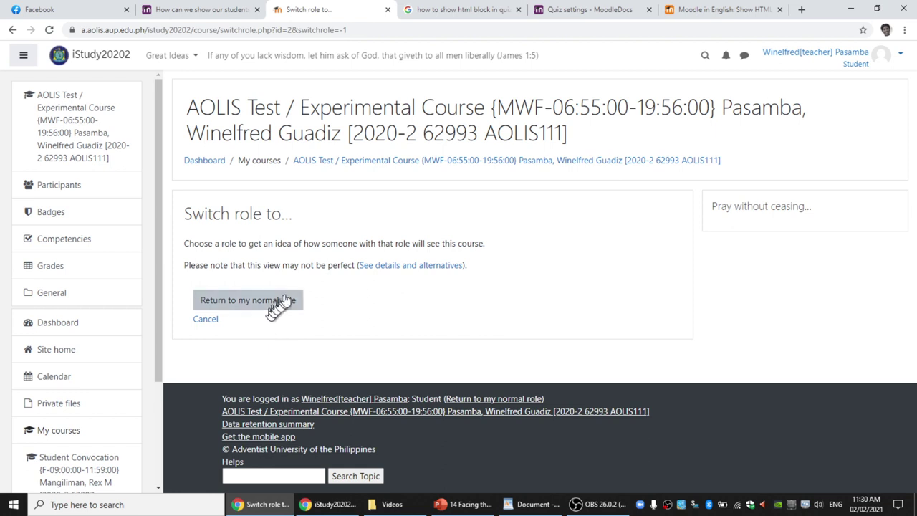
{"action": "left_click", "coordinate": [620, 163]}
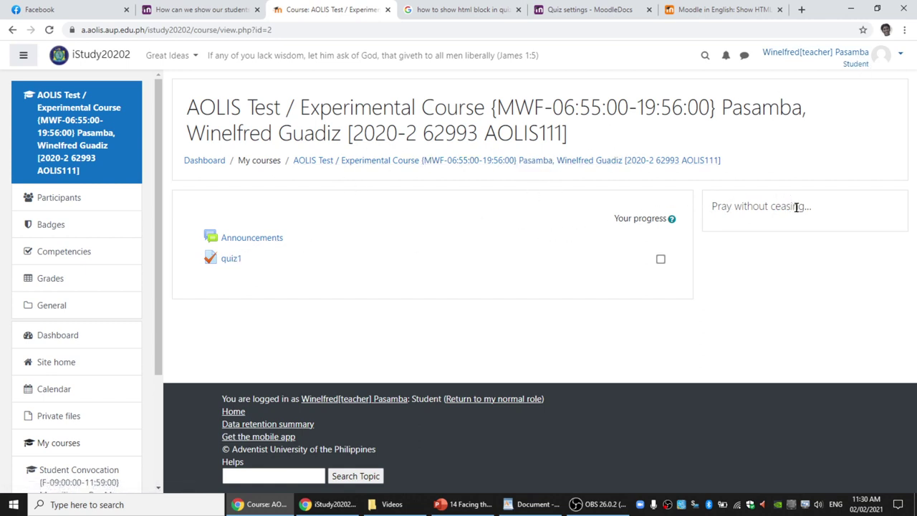
- Attempt quiz1 as a student, answering True to question 1 and False to question 2, and submit the attempt
{"action": "left_click", "coordinate": [228, 262]}
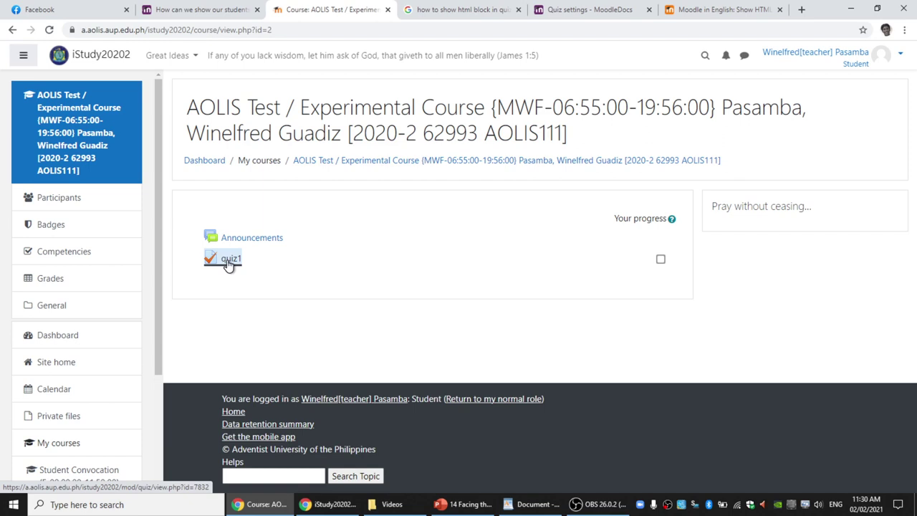
{"action": "left_click", "coordinate": [413, 329]}
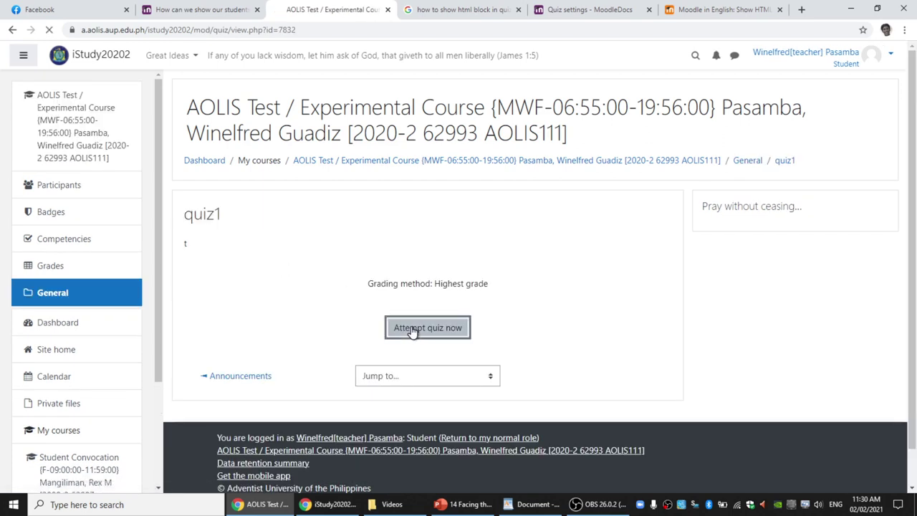
{"action": "left_click", "coordinate": [287, 256]}
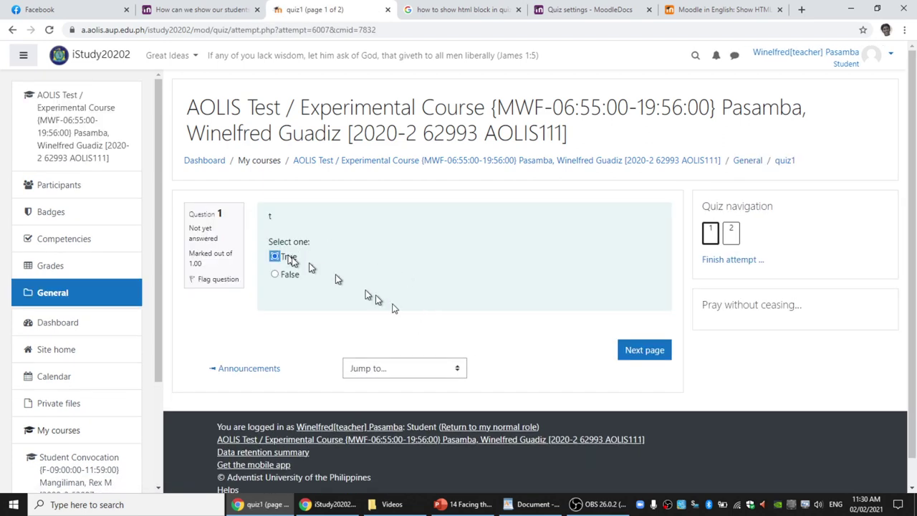
{"action": "left_click", "coordinate": [639, 350]}
{"action": "left_click", "coordinate": [286, 280]}
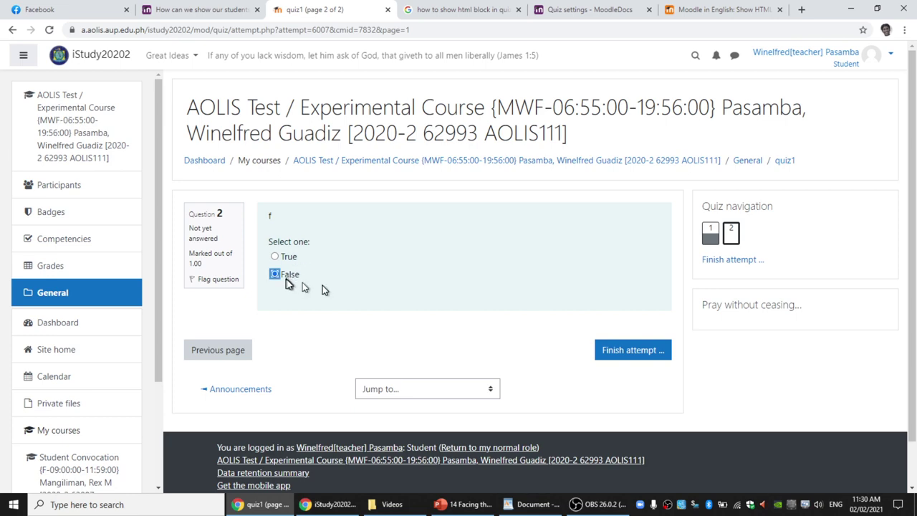
{"action": "left_click", "coordinate": [620, 349]}
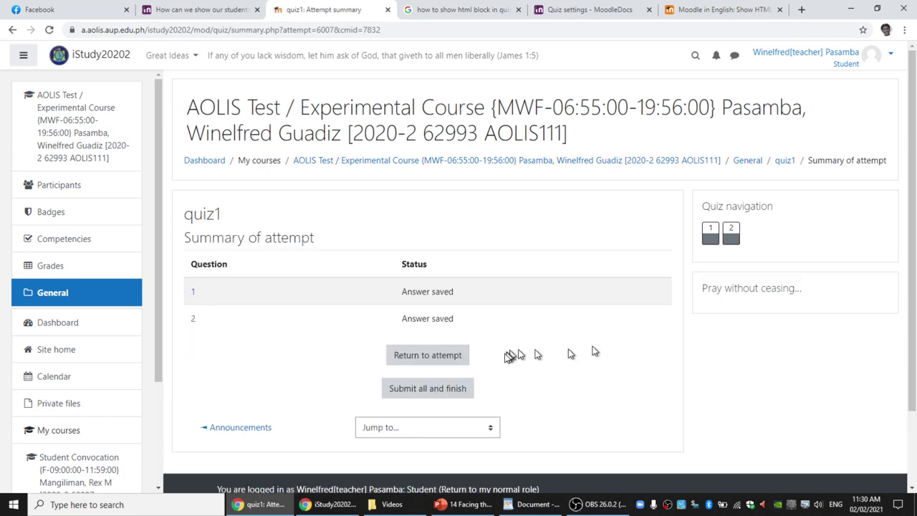
{"action": "left_click", "coordinate": [462, 389]}
{"action": "left_click", "coordinate": [462, 346]}
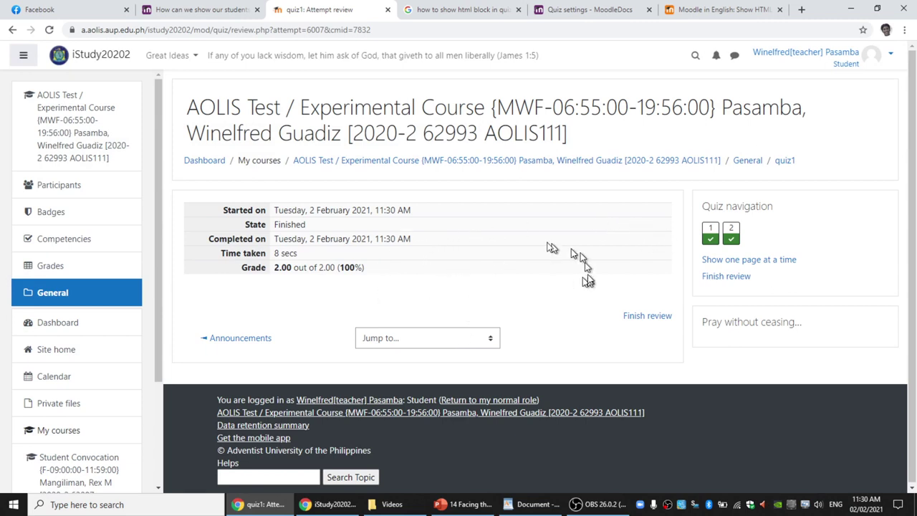
- Review the submitted attempt one page at a time, view question 2's page, and finish the review
{"action": "left_click", "coordinate": [722, 260]}
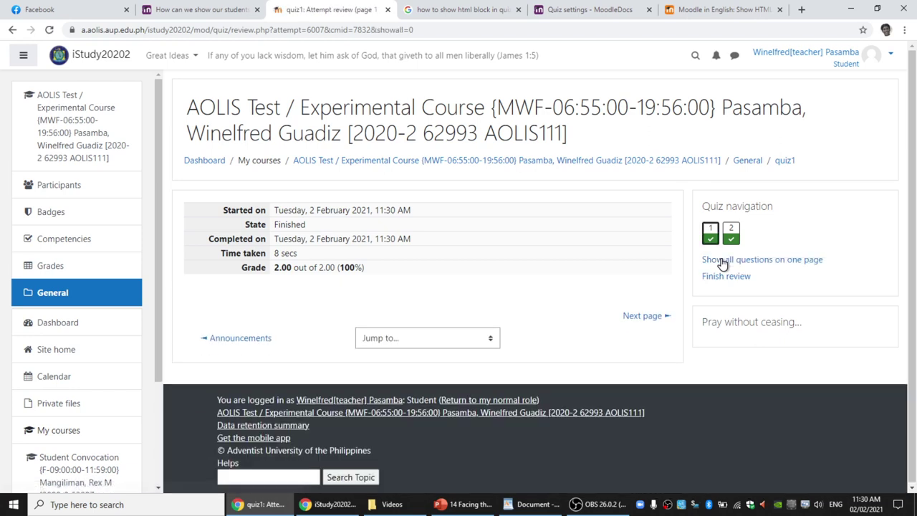
{"action": "left_click", "coordinate": [731, 233]}
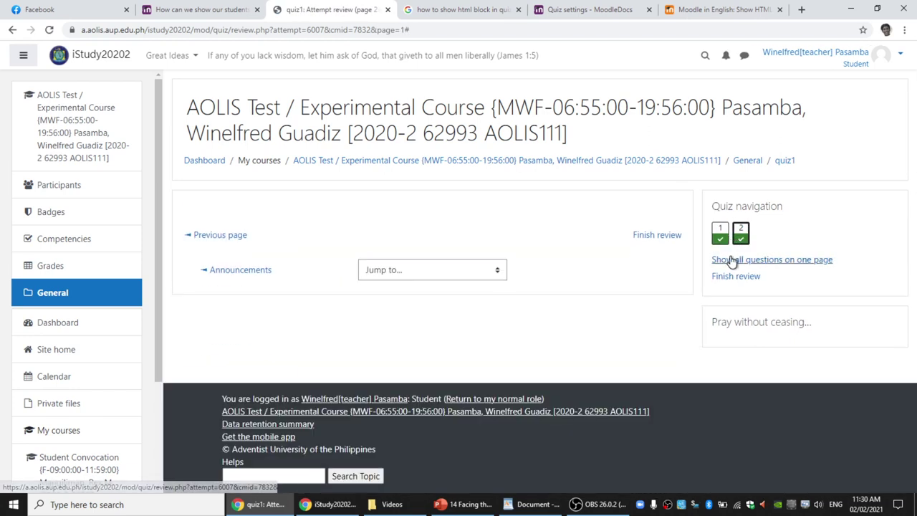
{"action": "left_click", "coordinate": [732, 278]}
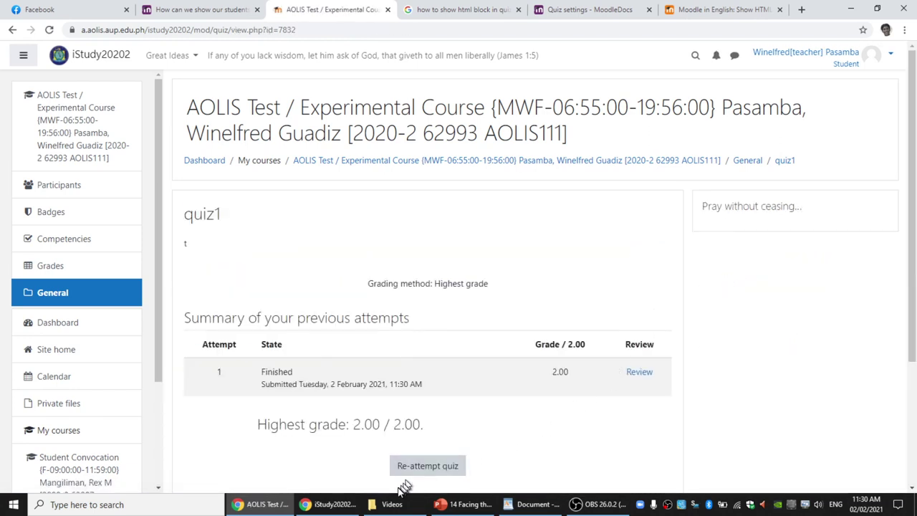
- Re-attempt quiz1 with True as the answer to both questions, and submit all answers
{"action": "left_click", "coordinate": [426, 460]}
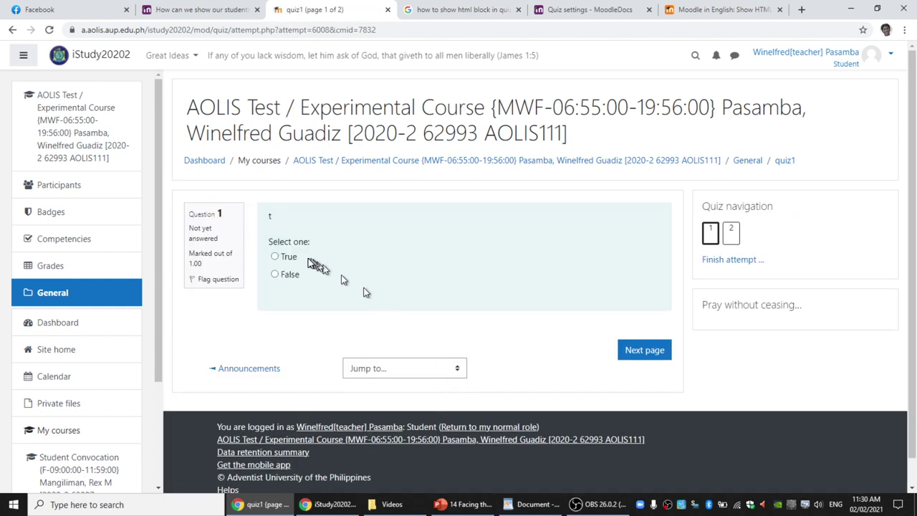
{"action": "left_click", "coordinate": [275, 256]}
{"action": "left_click", "coordinate": [635, 350]}
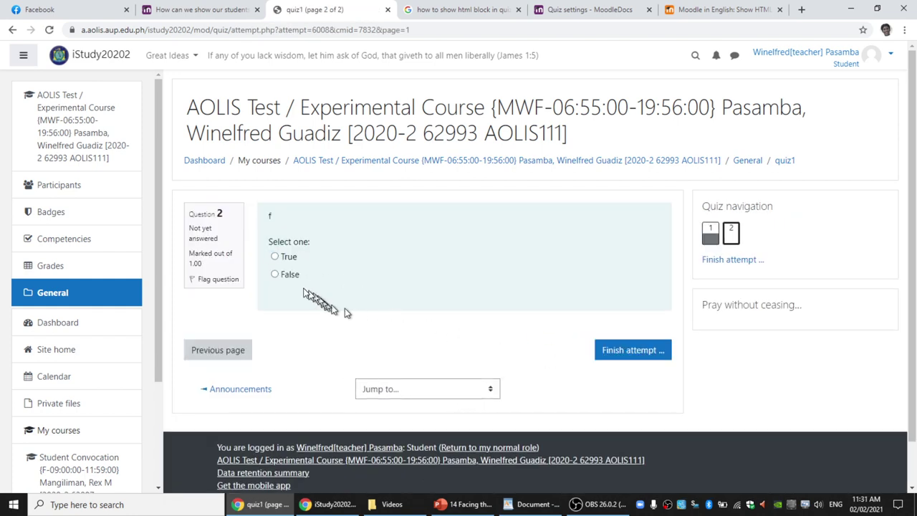
{"action": "left_click", "coordinate": [285, 264]}
{"action": "left_click", "coordinate": [605, 351]}
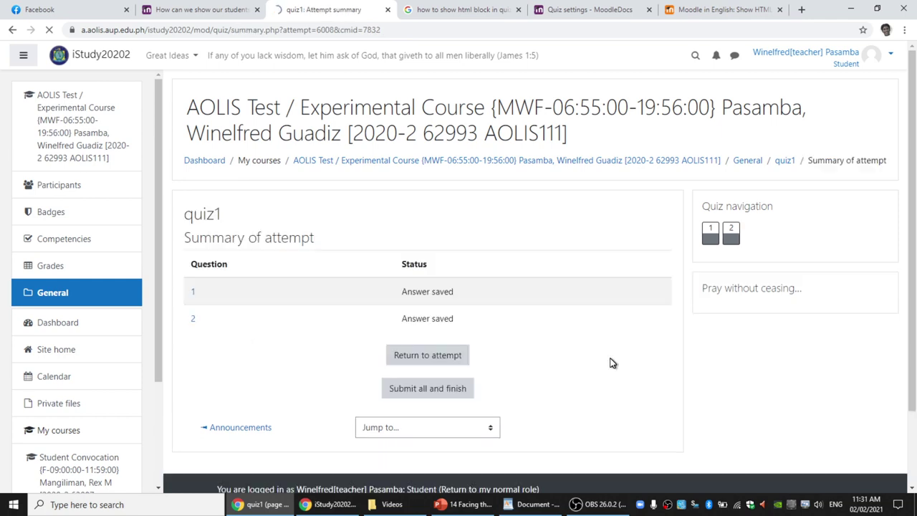
{"action": "left_click", "coordinate": [450, 383]}
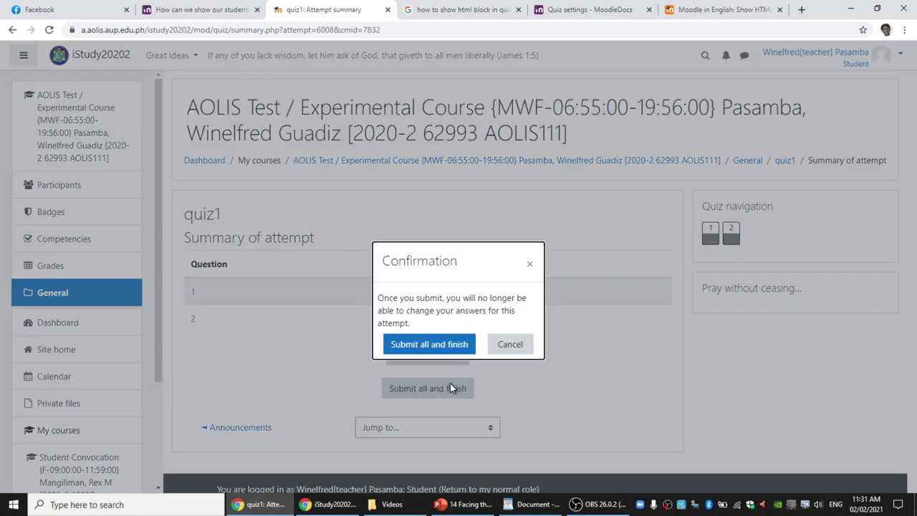
{"action": "left_click", "coordinate": [437, 349]}
- Check how questions 1 and 2 appear in the second attempt's review, both together and one page at a time, and finish the review
{"action": "scroll", "coordinate": [385, 253], "scroll_direction": "down", "scroll_amount": 1}
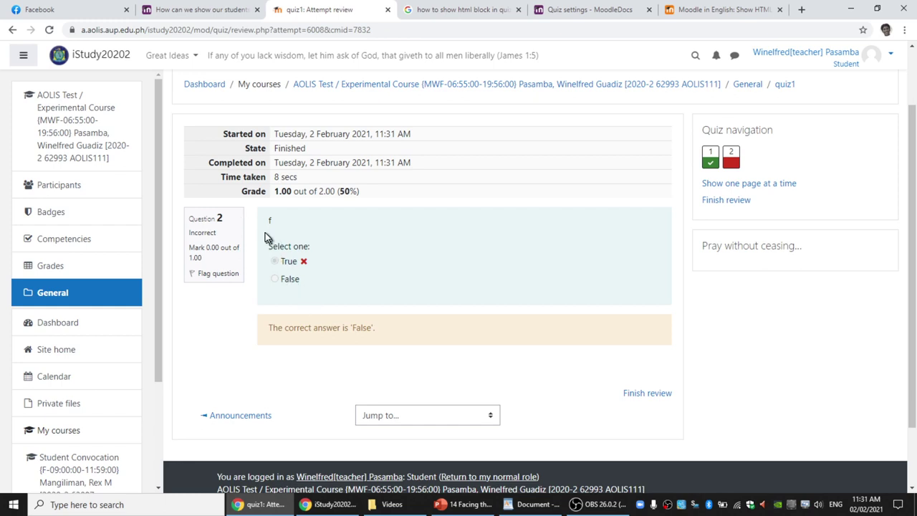
{"action": "left_click", "coordinate": [711, 157]}
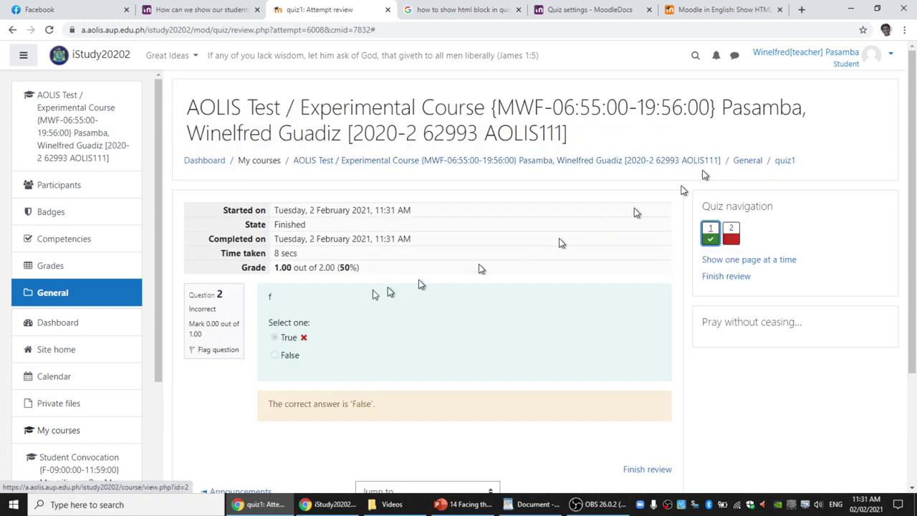
{"action": "scroll", "coordinate": [444, 272], "scroll_direction": "down", "scroll_amount": 1}
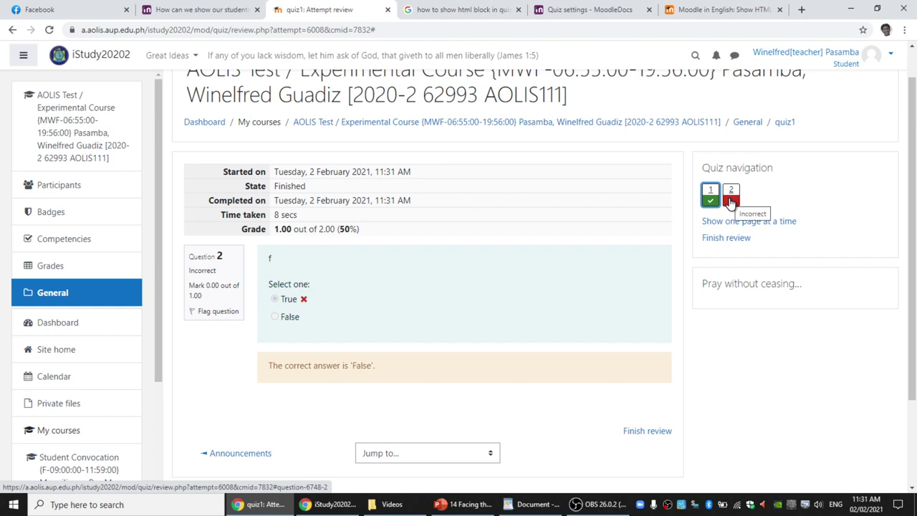
{"action": "scroll", "coordinate": [708, 201], "scroll_direction": "up", "scroll_amount": 1}
{"action": "left_click", "coordinate": [743, 262]}
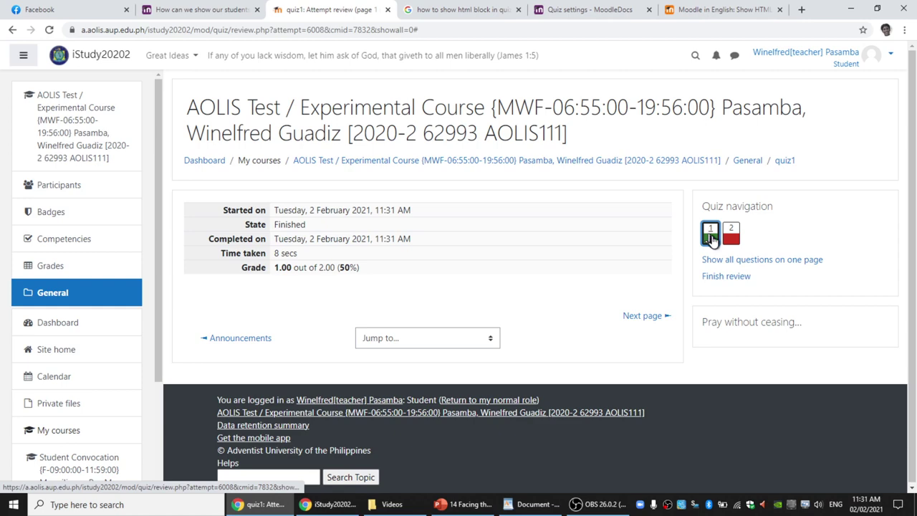
{"action": "left_click", "coordinate": [732, 237]}
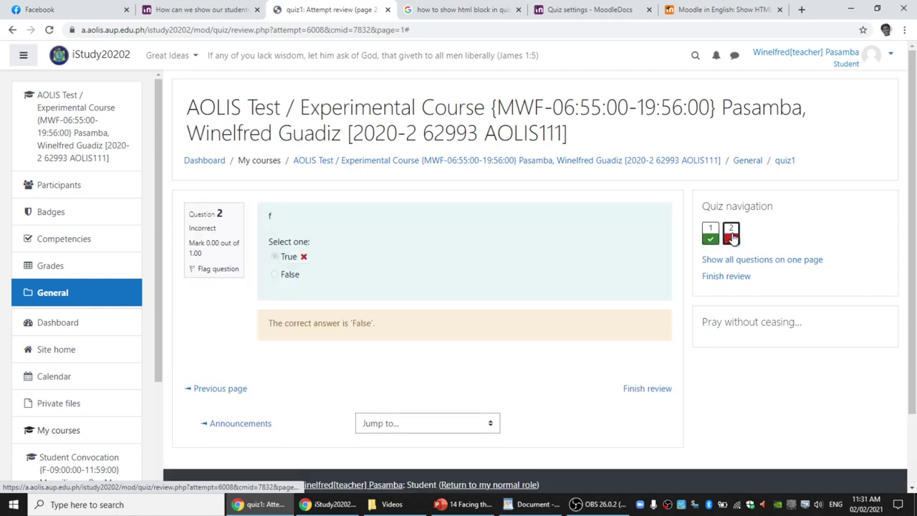
{"action": "left_click", "coordinate": [723, 281]}
- Re-attempt quiz1, answering False to question 1 and True to question 2, and submit the attempt
{"action": "scroll", "coordinate": [395, 369], "scroll_direction": "down", "scroll_amount": 1}
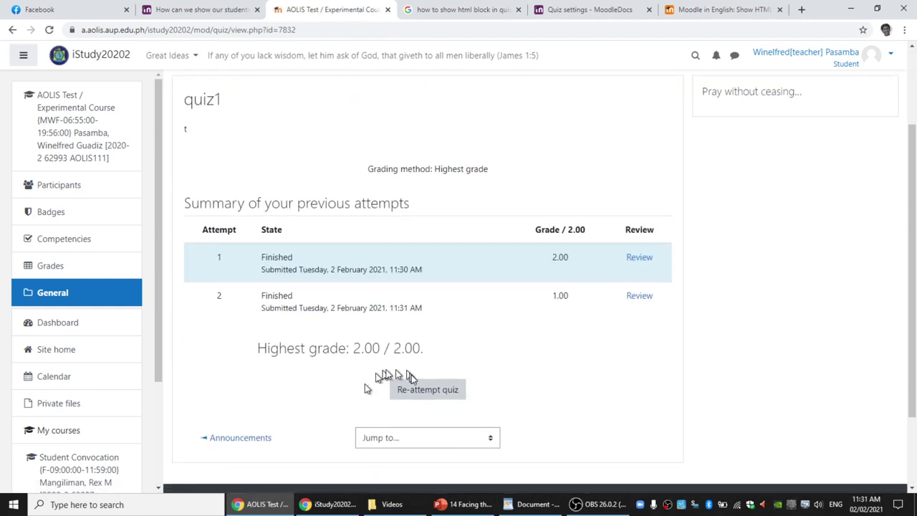
{"action": "left_click", "coordinate": [428, 390]}
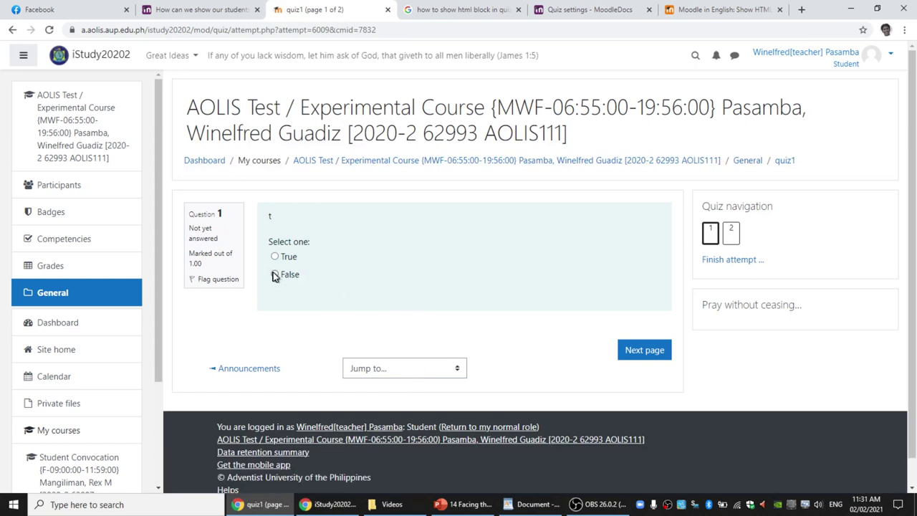
{"action": "left_click", "coordinate": [634, 352]}
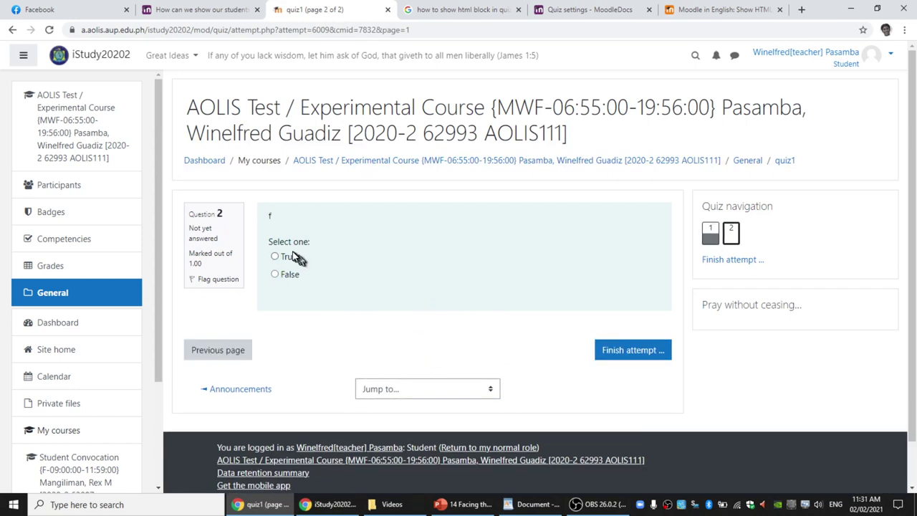
{"action": "left_click", "coordinate": [624, 350]}
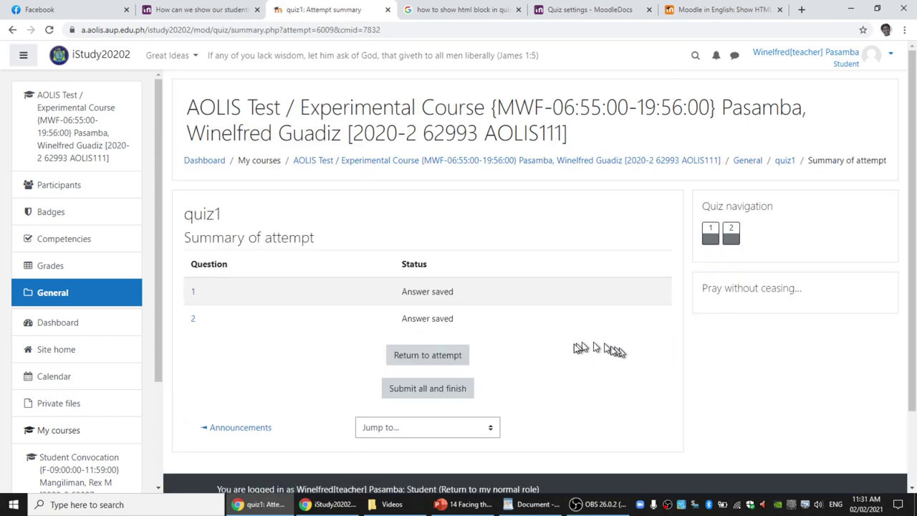
{"action": "left_click", "coordinate": [438, 387]}
{"action": "left_click", "coordinate": [459, 343]}
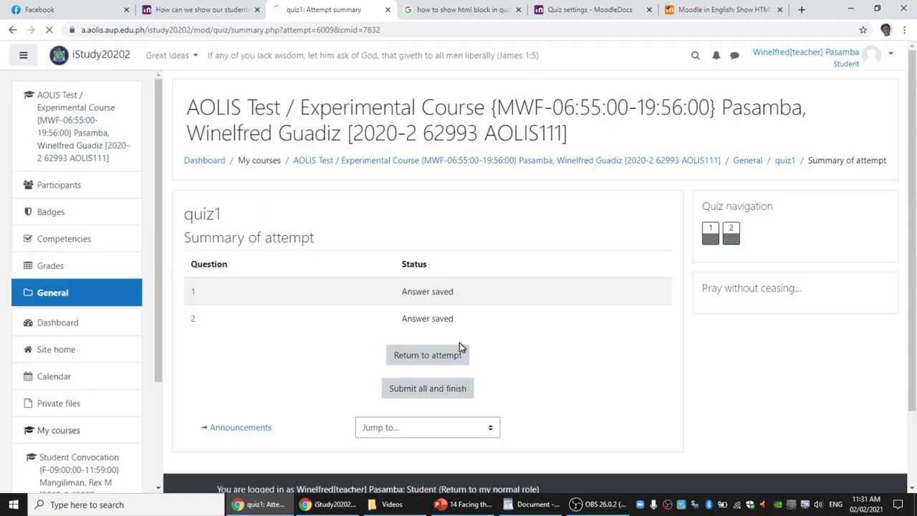
- Check both questions in the third attempt's review, together and one page at a time, finish the review, and view the attempts summary
{"action": "scroll", "coordinate": [465, 342], "scroll_direction": "down", "scroll_amount": 3}
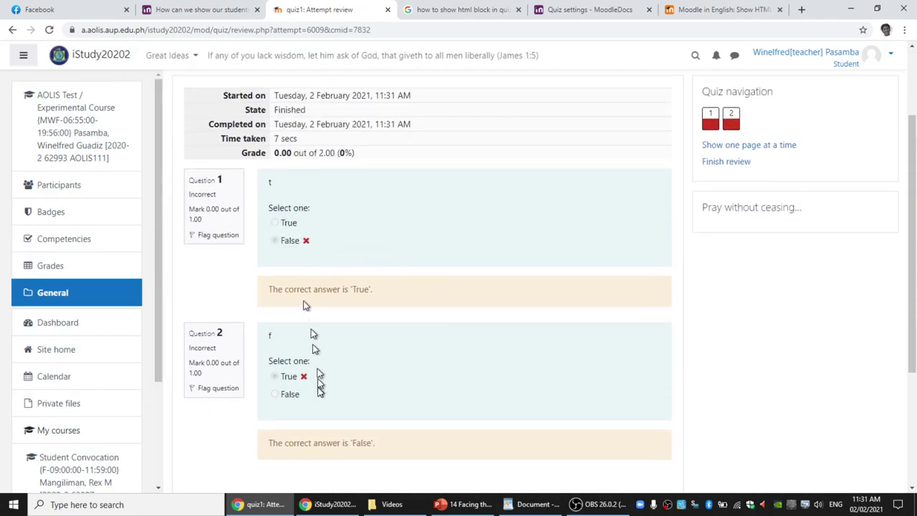
{"action": "left_click_drag", "start_coordinate": [335, 442], "coordinate": [312, 237]}
{"action": "left_click", "coordinate": [312, 236]}
{"action": "left_click", "coordinate": [721, 146]}
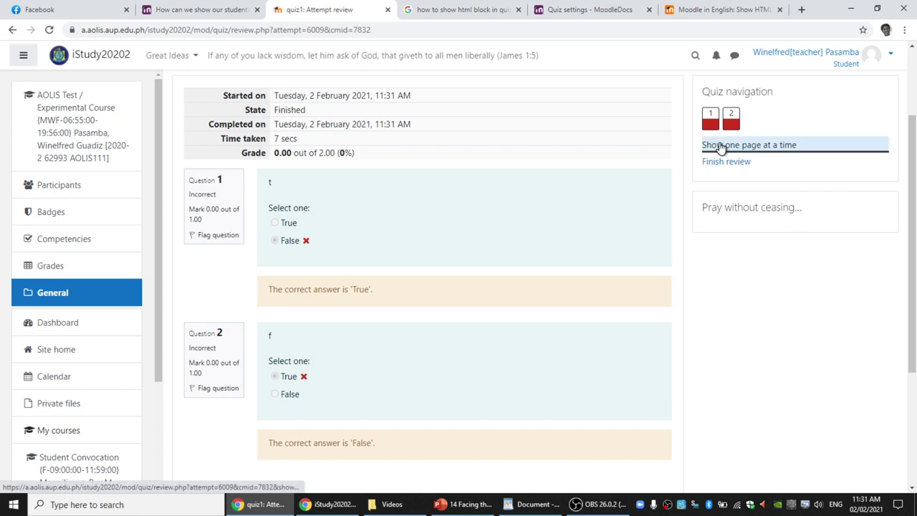
{"action": "scroll", "coordinate": [316, 320], "scroll_direction": "down", "scroll_amount": 4}
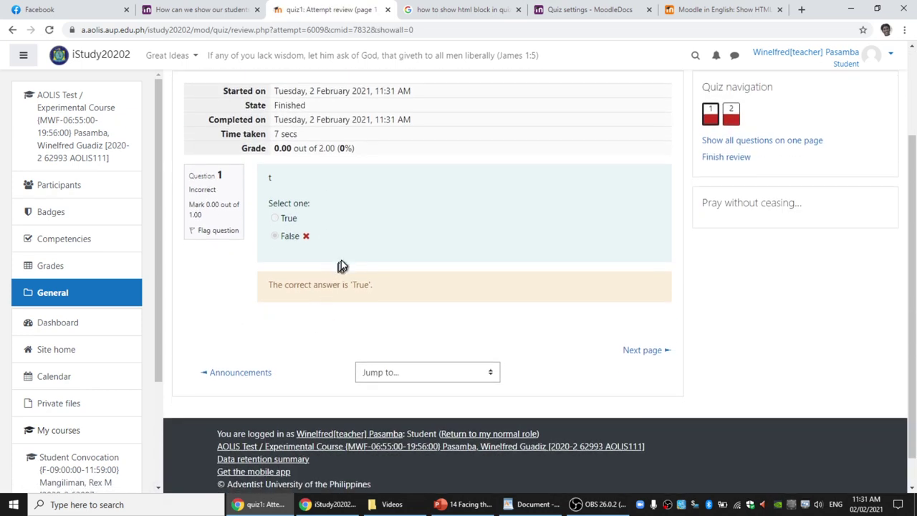
{"action": "scroll", "coordinate": [341, 266], "scroll_direction": "down", "scroll_amount": 2}
{"action": "left_click", "coordinate": [731, 80]}
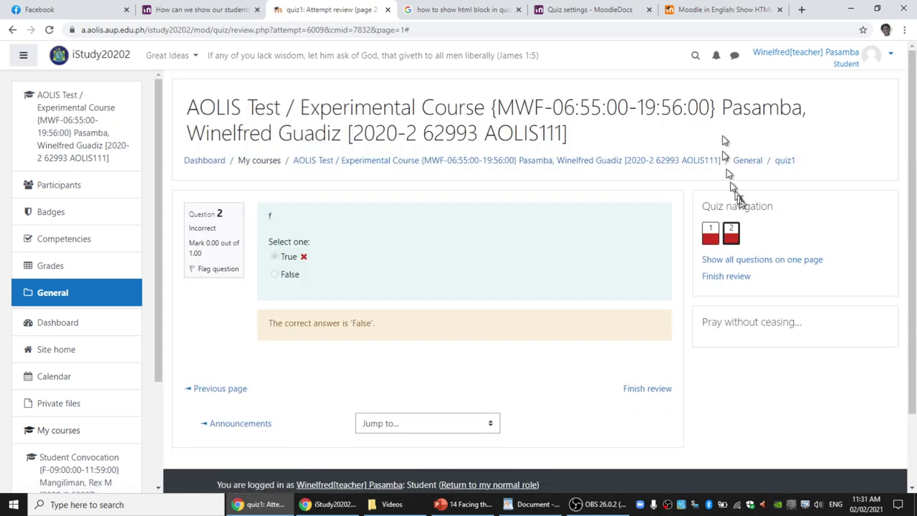
{"action": "left_click", "coordinate": [706, 280]}
{"action": "scroll", "coordinate": [573, 373], "scroll_direction": "down", "scroll_amount": 2}
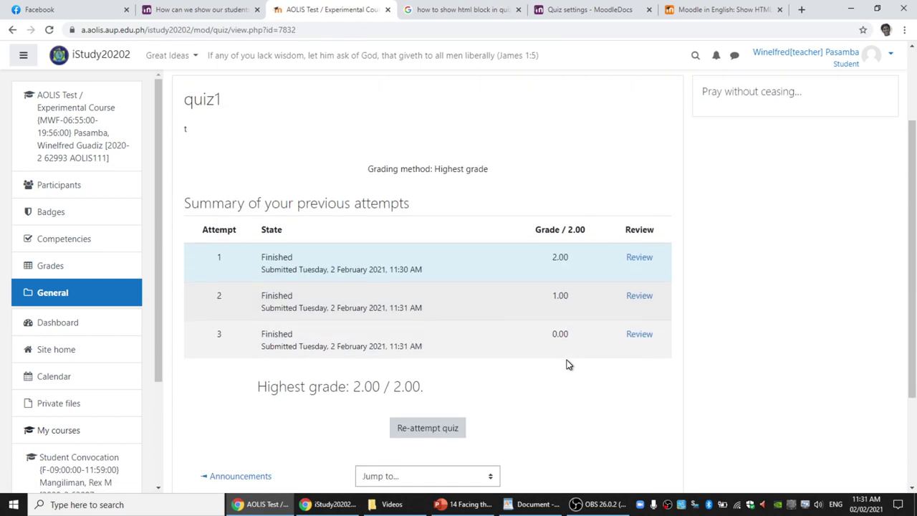
{"action": "scroll", "coordinate": [544, 344], "scroll_direction": "up", "scroll_amount": 2}
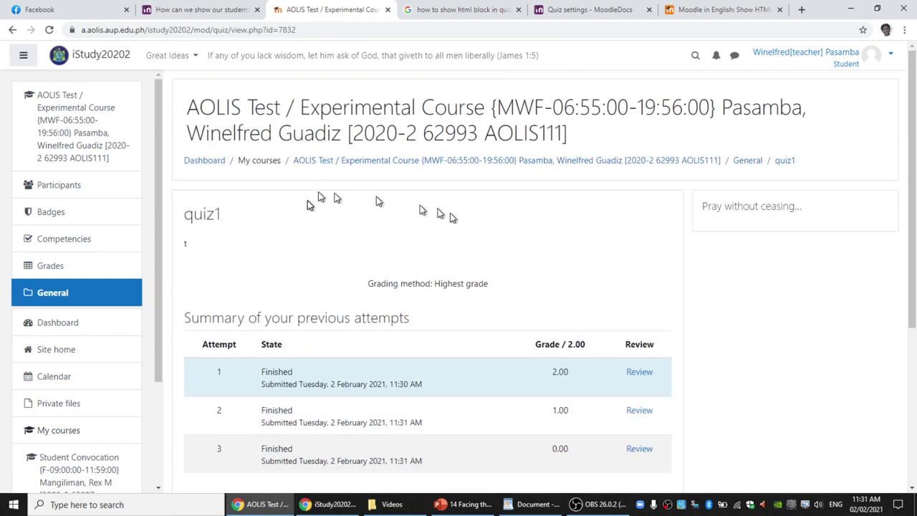
- Go back to the AOLIS Test course page, return to the normal role, and turn editing on
{"action": "left_click", "coordinate": [385, 160]}
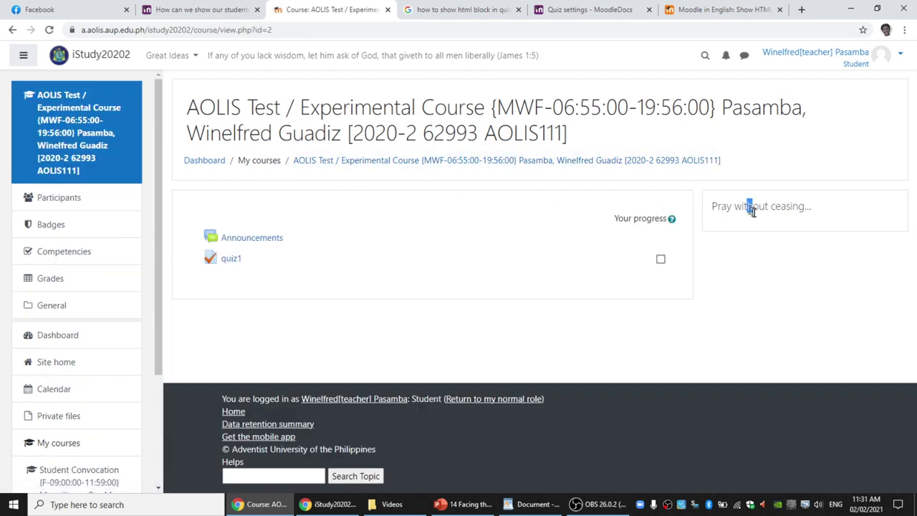
{"action": "left_click_drag", "start_coordinate": [160, 270], "coordinate": [99, 487]}
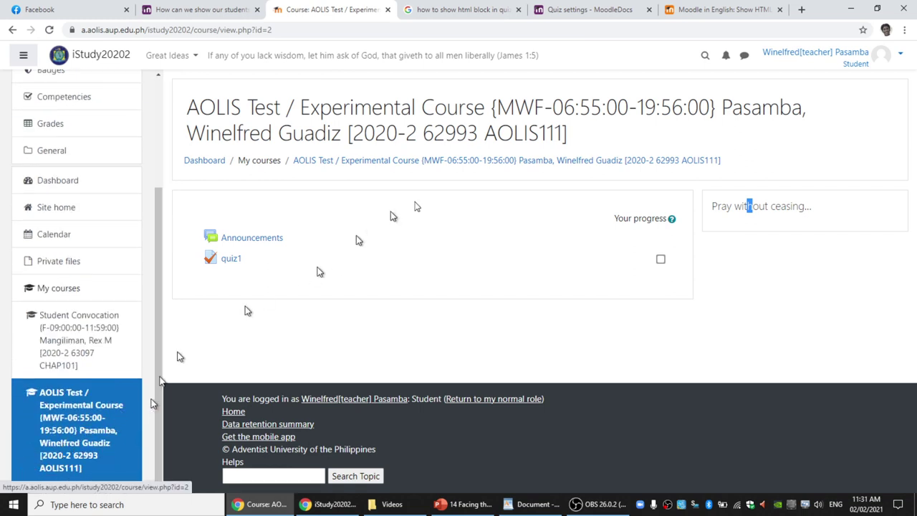
{"action": "left_click", "coordinate": [831, 57]}
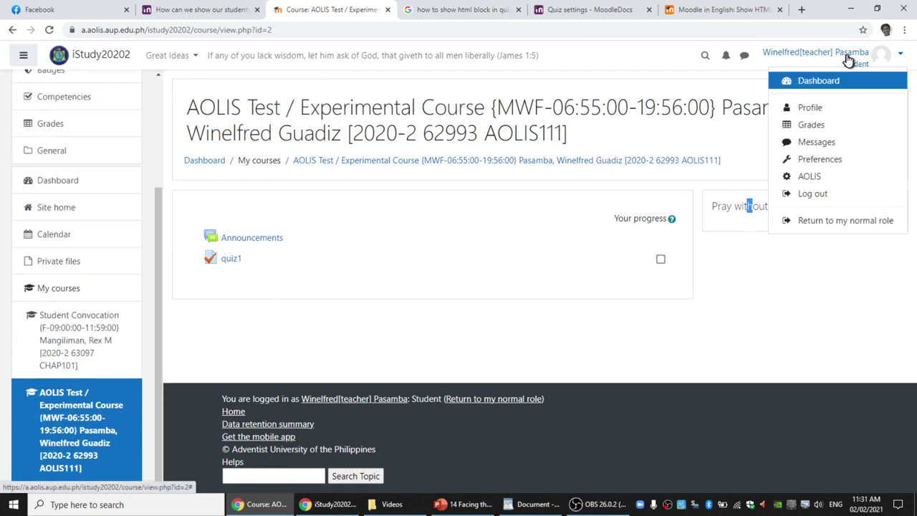
{"action": "left_click", "coordinate": [845, 220]}
{"action": "left_click", "coordinate": [846, 164]}
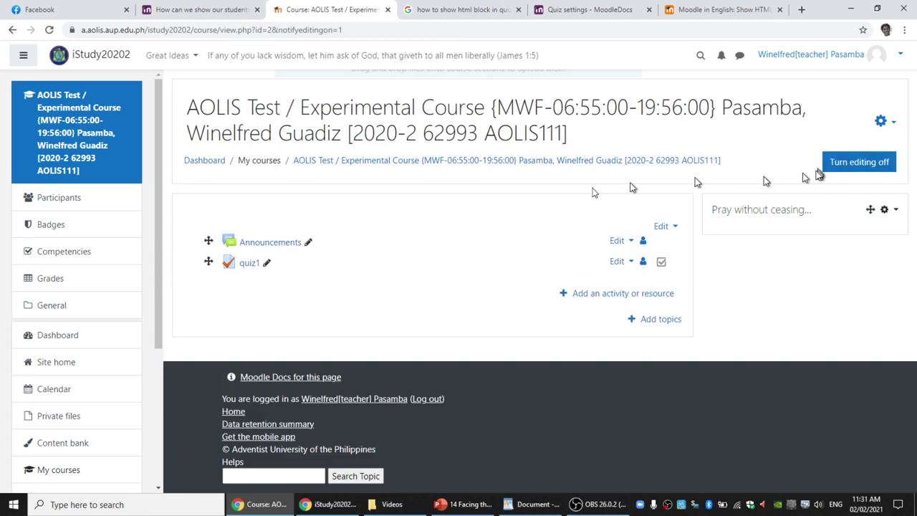
- Locate the Add a block option for the course and revisit the wrong-answers script in the MoodleDocs article
{"action": "left_click_drag", "start_coordinate": [158, 273], "coordinate": [127, 464]}
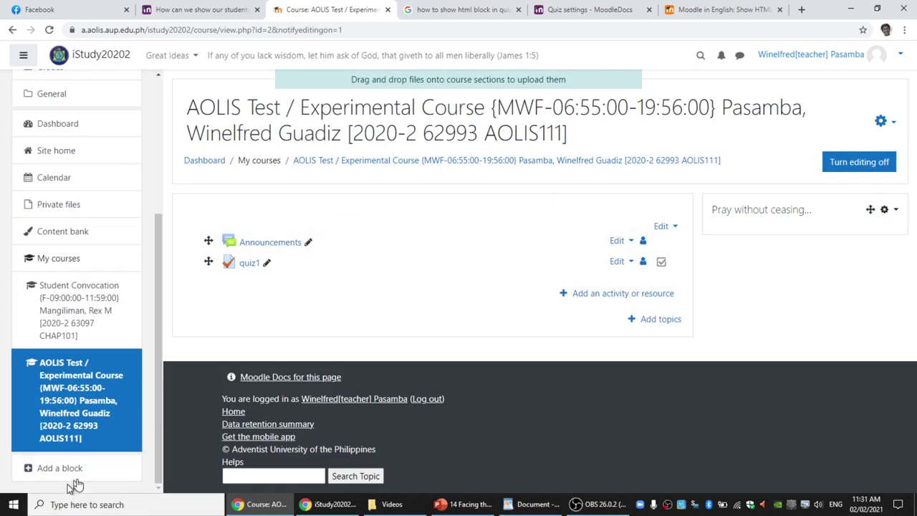
{"action": "left_click", "coordinate": [202, 9]}
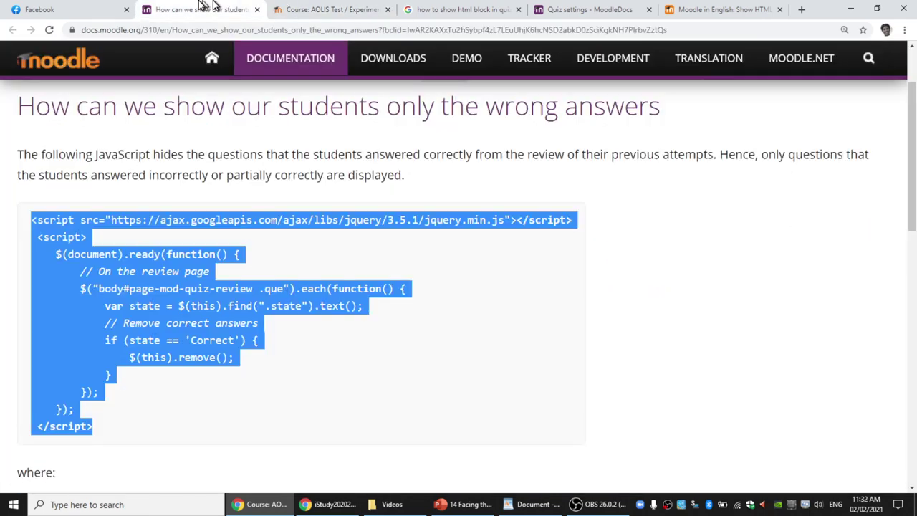
{"action": "left_click", "coordinate": [329, 10]}
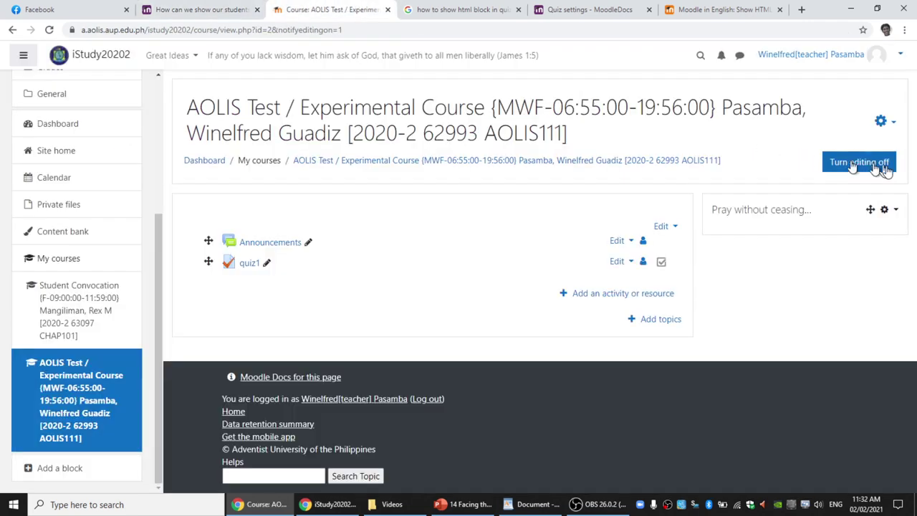
- Open the "Pray without ceasing..." block's configuration, inspect the script in its content's HTML source, and save the block
{"action": "left_click", "coordinate": [897, 212]}
{"action": "left_click", "coordinate": [834, 233]}
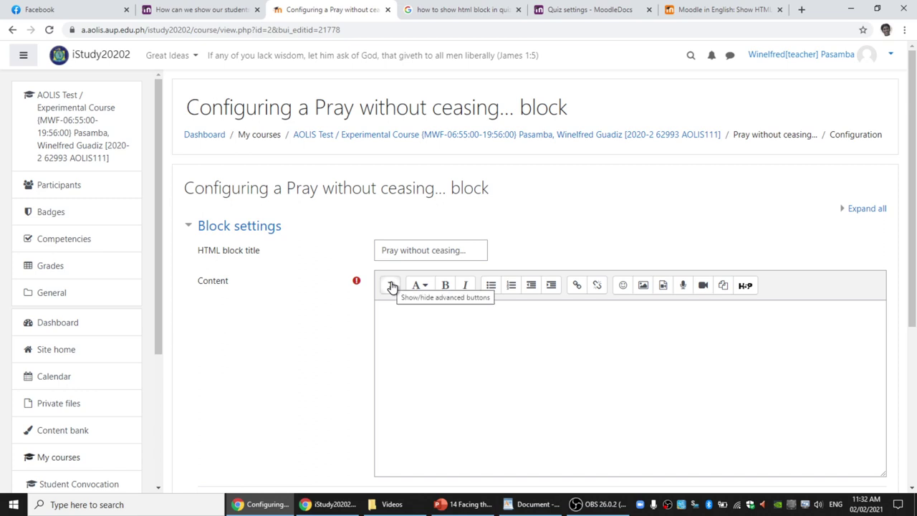
{"action": "left_click", "coordinate": [392, 286]}
{"action": "left_click", "coordinate": [719, 310]}
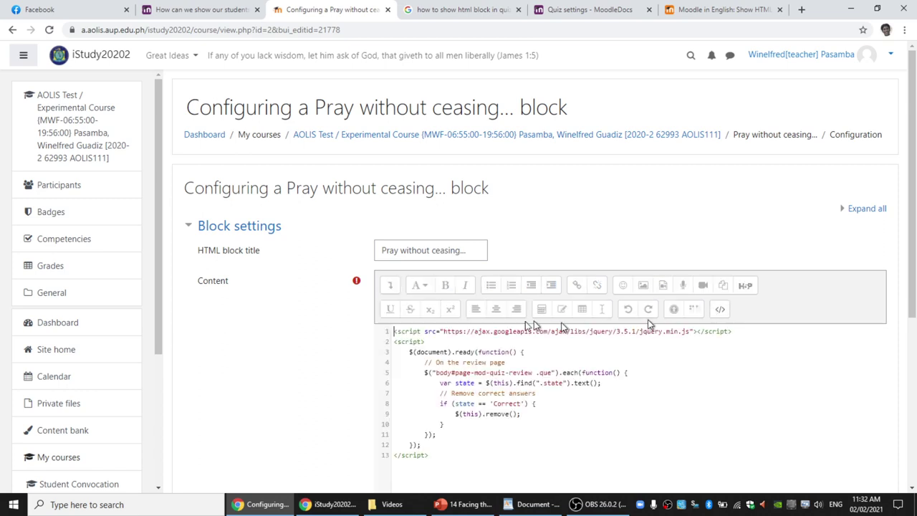
{"action": "scroll", "coordinate": [303, 310], "scroll_direction": "down", "scroll_amount": 5}
{"action": "left_click", "coordinate": [411, 337]}
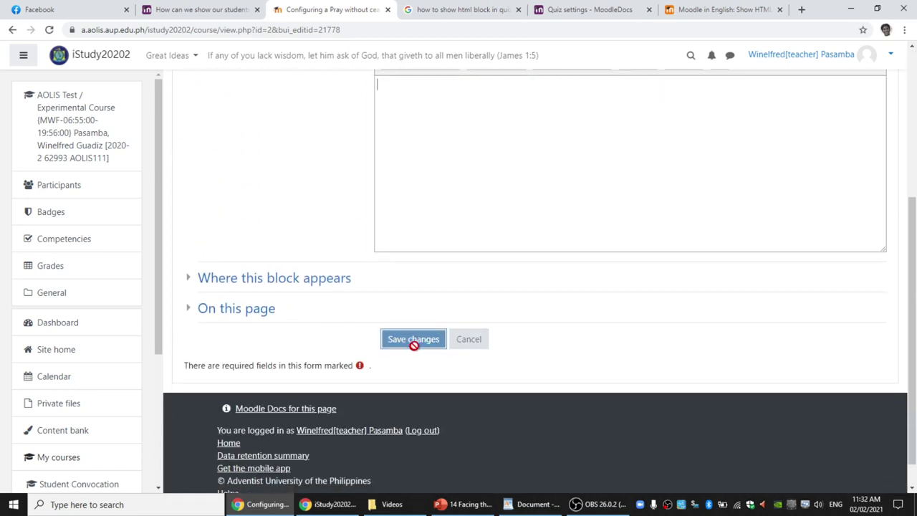
- Reopen the "Pray without ceasing..." block's configuration, examine the settings for where the block appears, and save it
{"action": "left_click", "coordinate": [887, 210]}
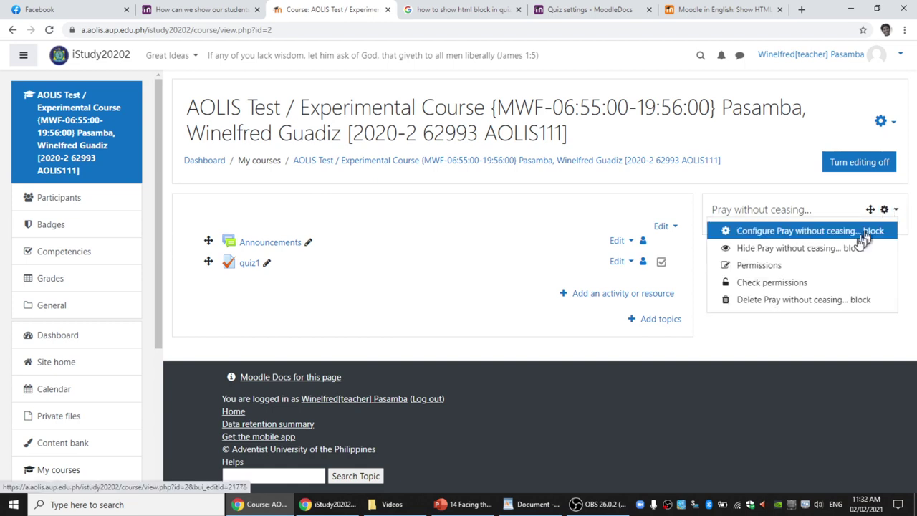
{"action": "left_click", "coordinate": [788, 233]}
{"action": "scroll", "coordinate": [279, 426], "scroll_direction": "down", "scroll_amount": 5}
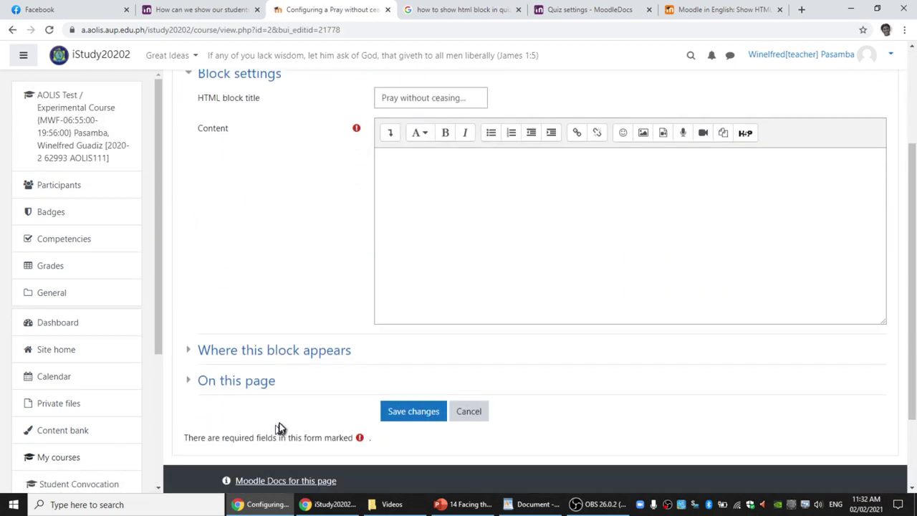
{"action": "left_click", "coordinate": [189, 249]}
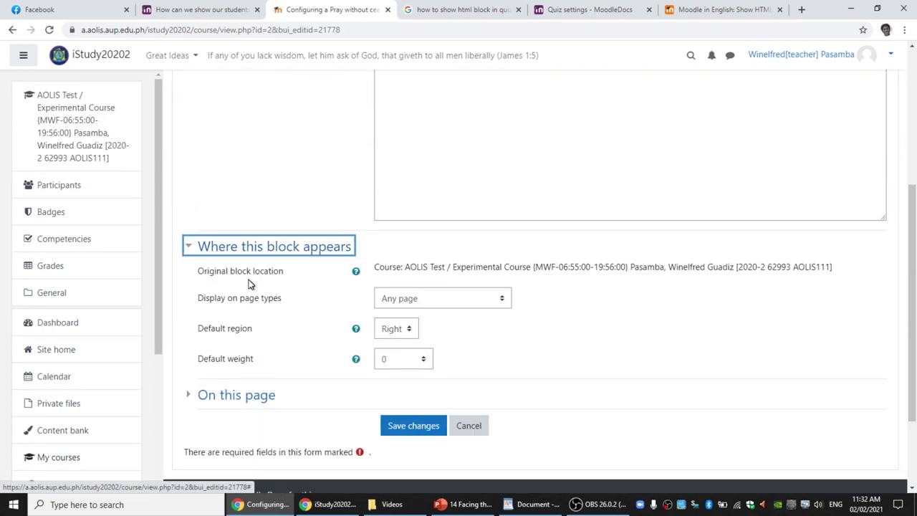
{"action": "left_click", "coordinate": [435, 424]}
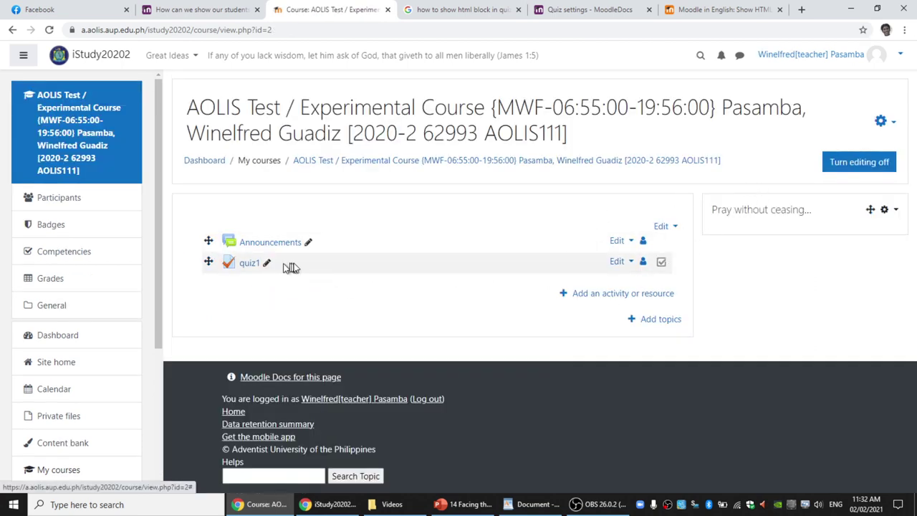
- Switch to the WordPad document containing the original quiz question and the MoodleDocs link
{"action": "left_click", "coordinate": [900, 58]}
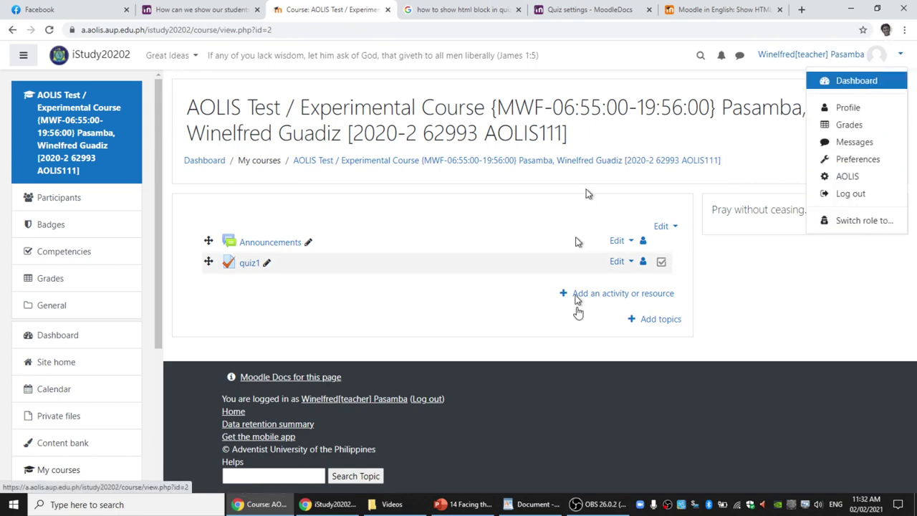
{"action": "left_click", "coordinate": [534, 501]}
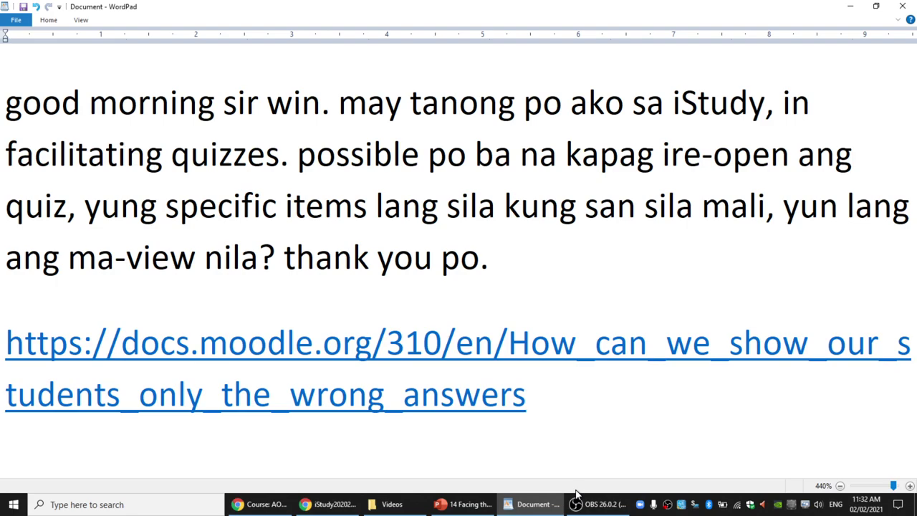